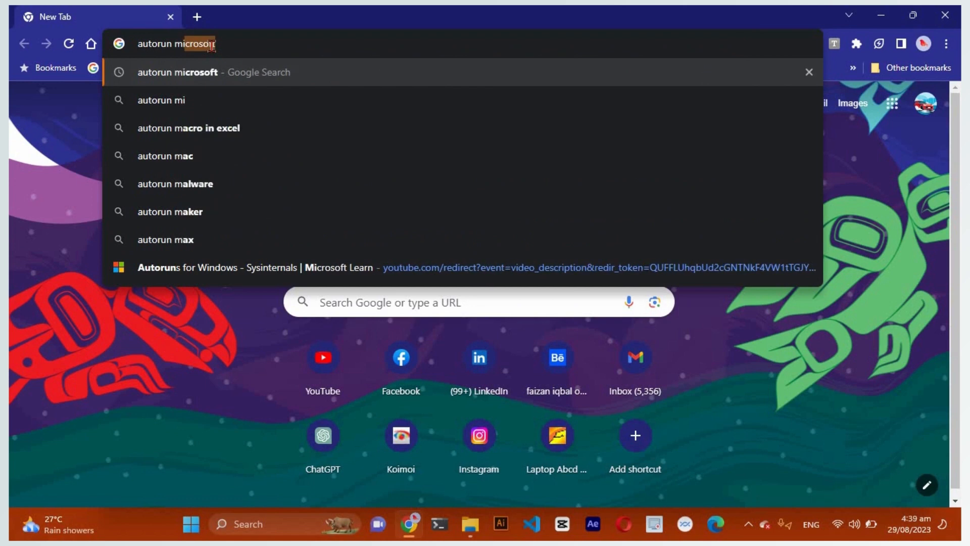
- Search Google for "autorun microsoft" and download Autoruns and Autorunsc from the Microsoft Sysinternals page
key(Return)
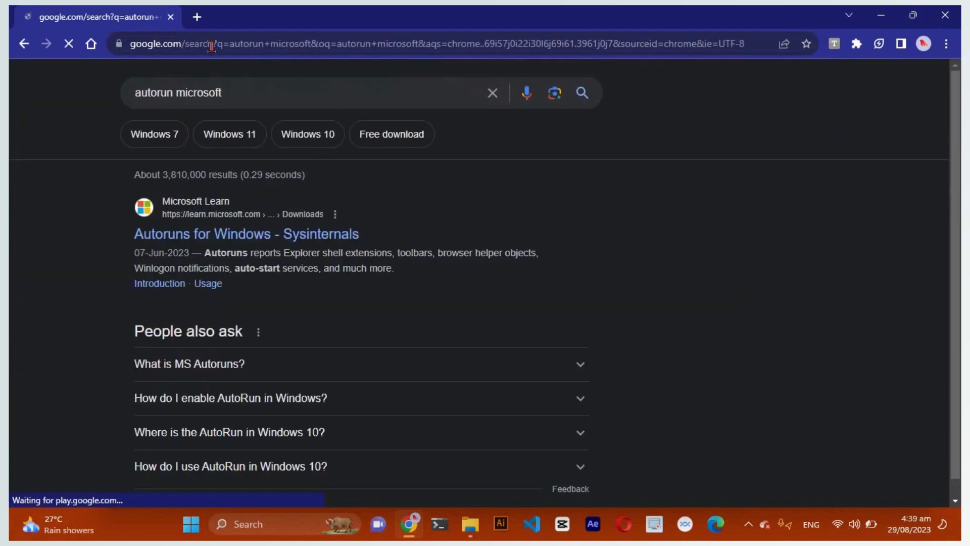
click(288, 238)
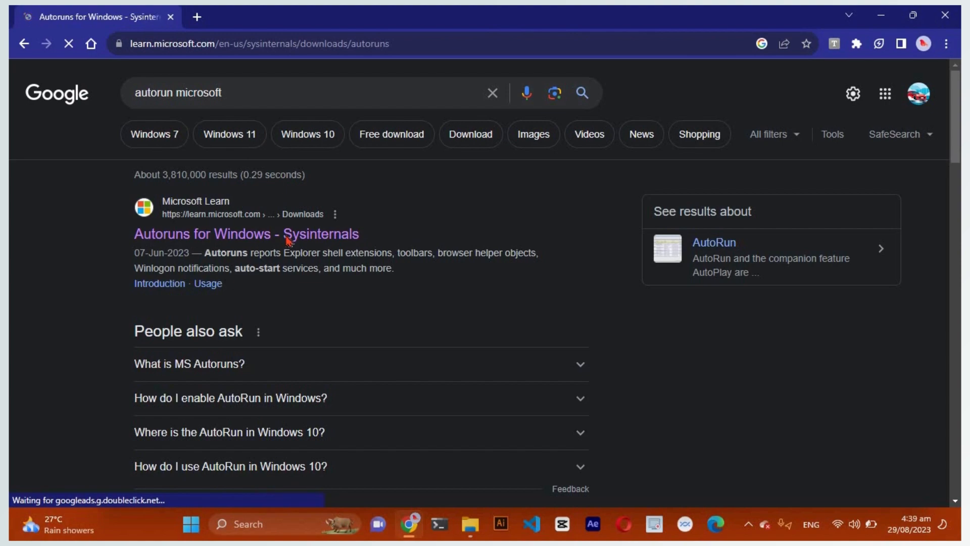
scroll(534, 329, down, 6)
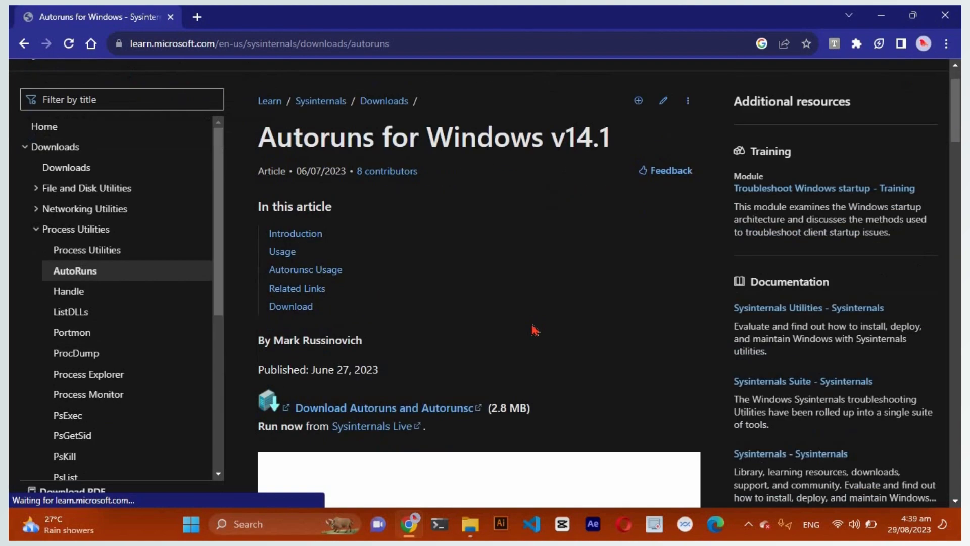
scroll(534, 328, up, 2)
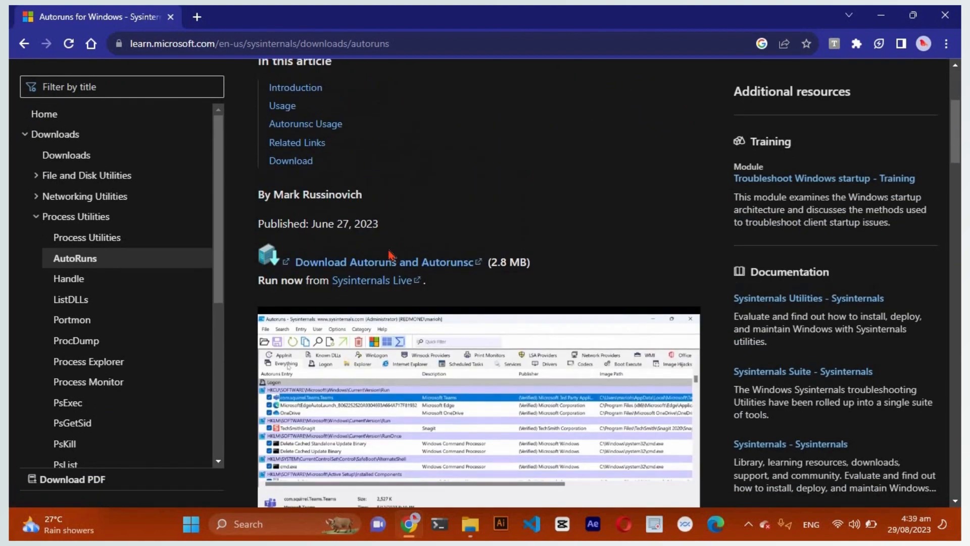
click(386, 268)
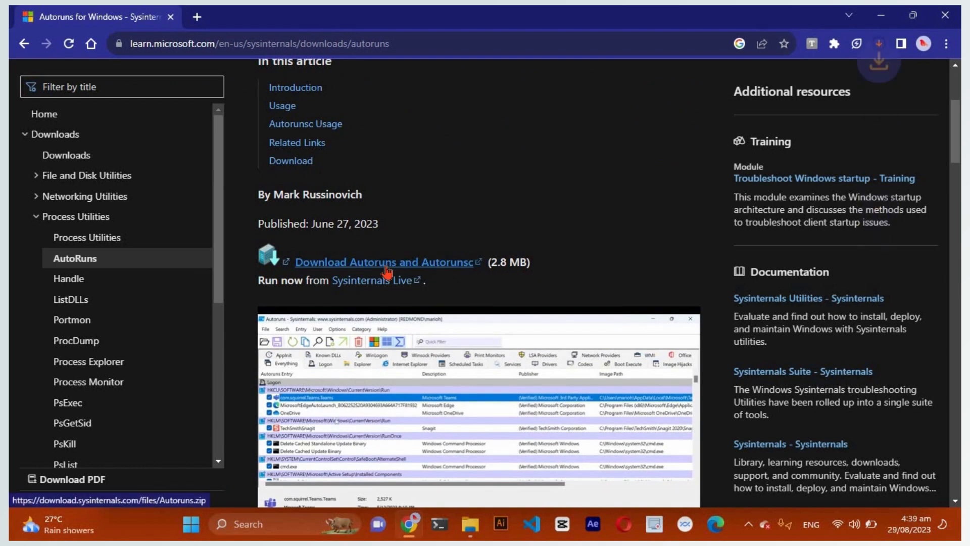
- Switch to File Explorer and extract the downloaded Autoruns archive into C:\Users\pc\Downloads\Autoruns
click(470, 523)
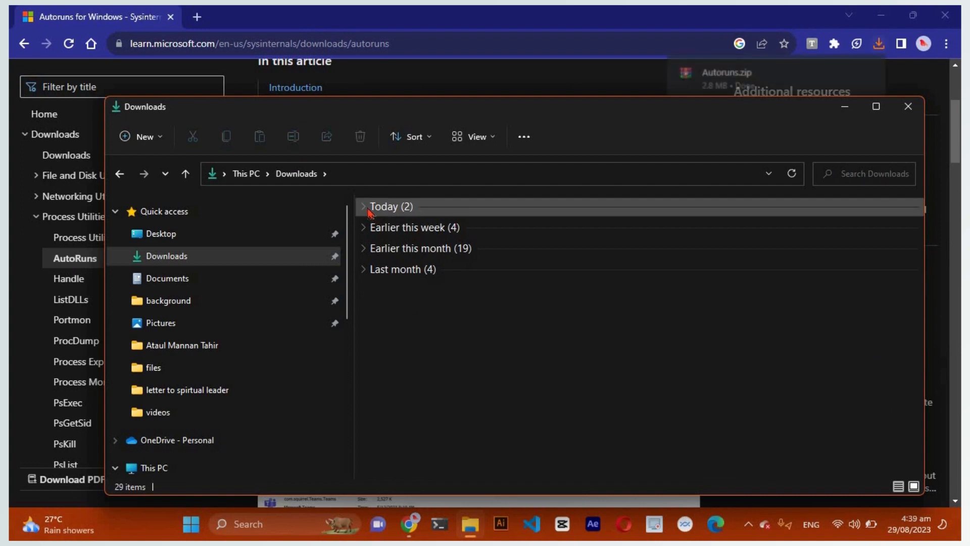
click(385, 207)
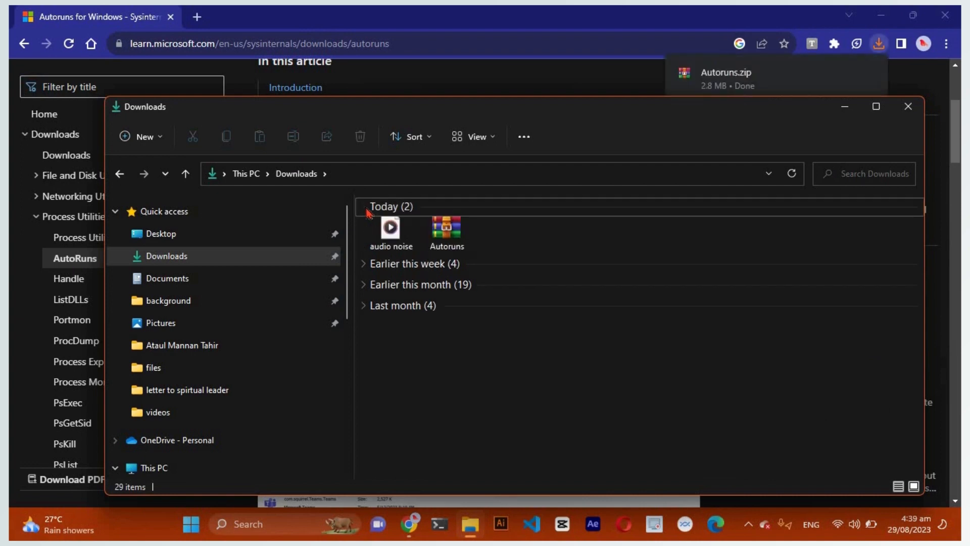
click(461, 249)
right_click(462, 247)
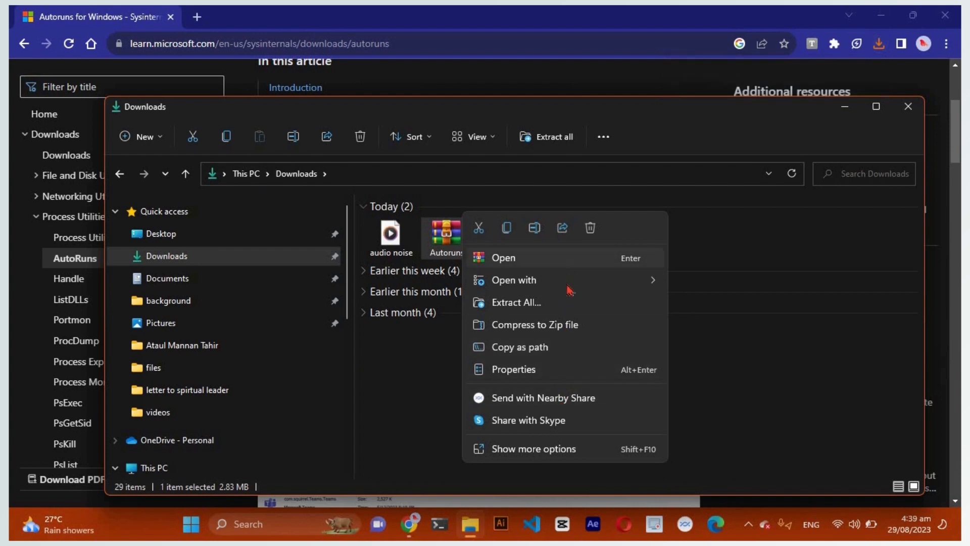
click(568, 308)
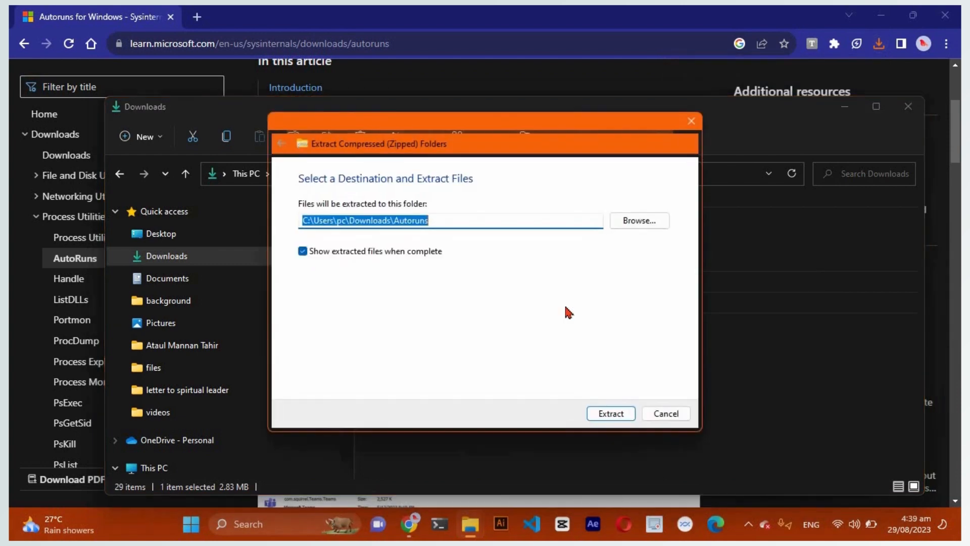
click(613, 414)
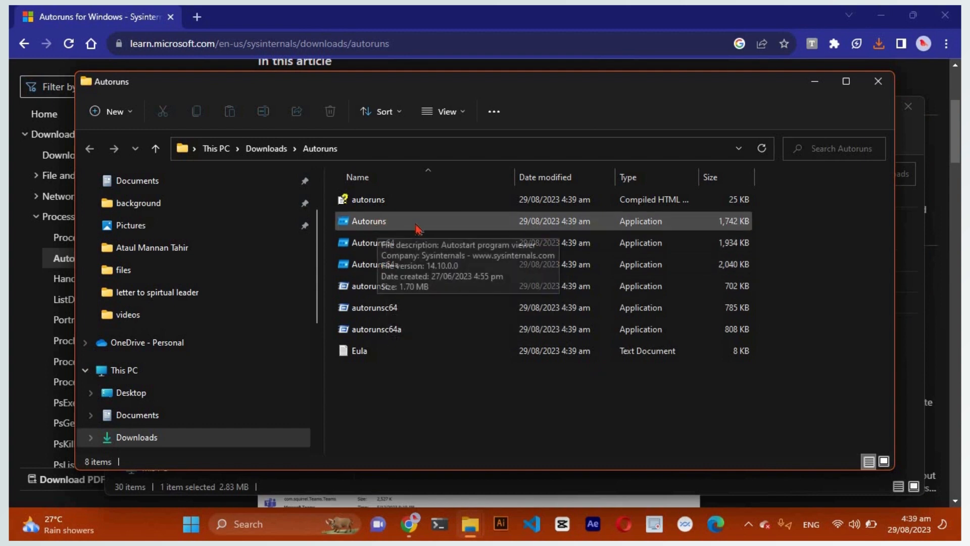
click(407, 243)
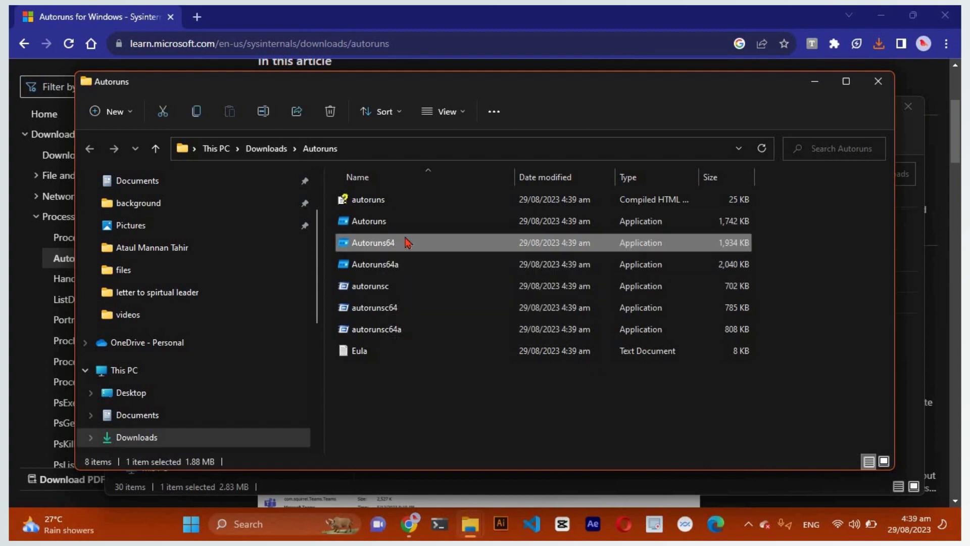
right_click(408, 242)
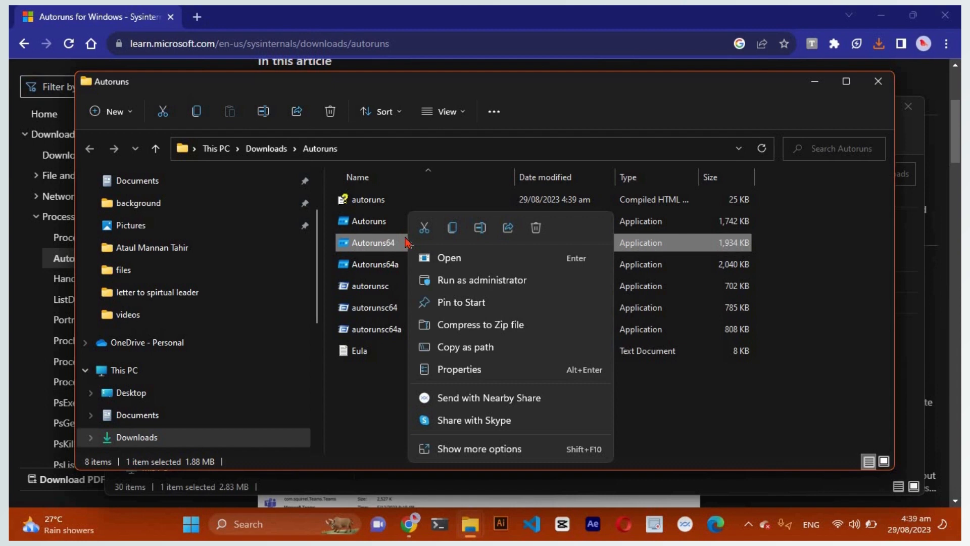
click(474, 284)
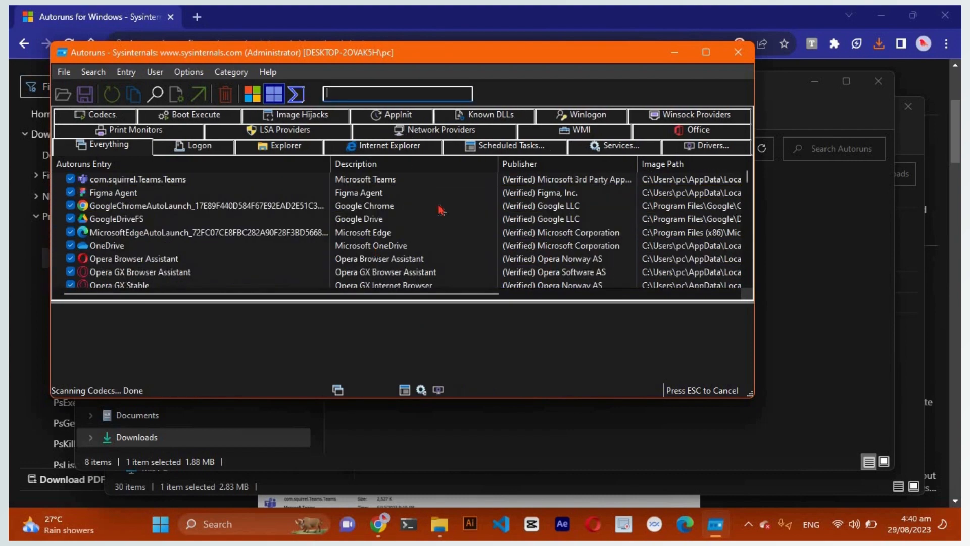
click(737, 55)
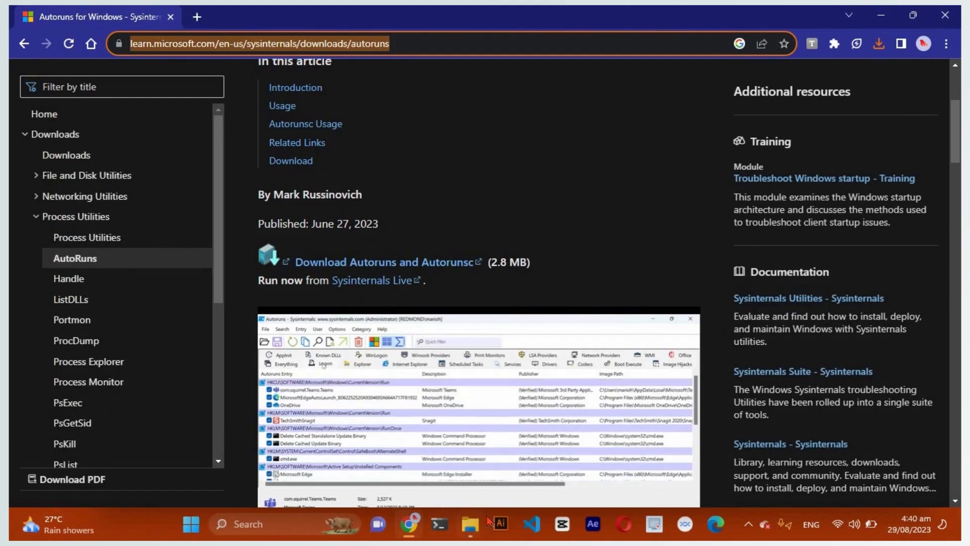
- Return to the extracted Autoruns folder and run the Autoruns application as administrator
mouse_move(479, 525)
click(520, 454)
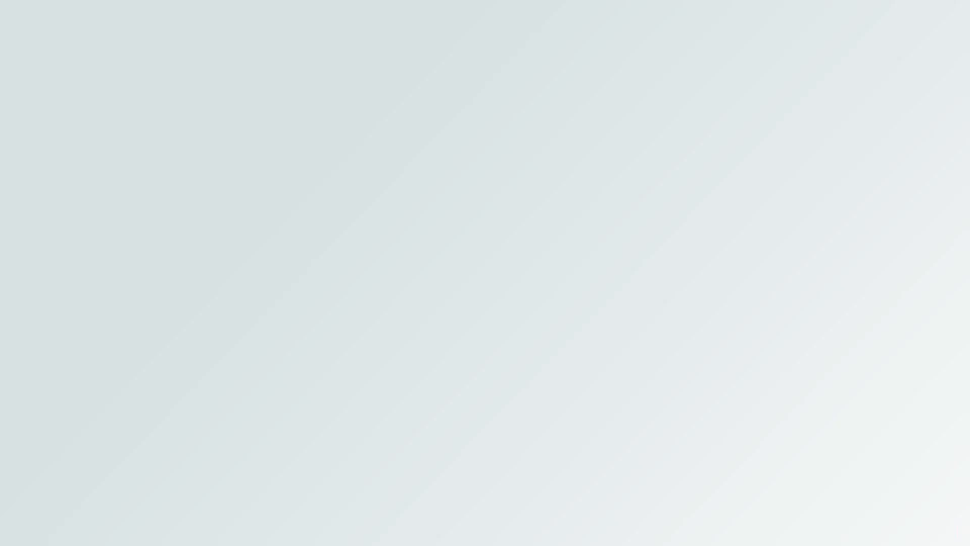
click(411, 227)
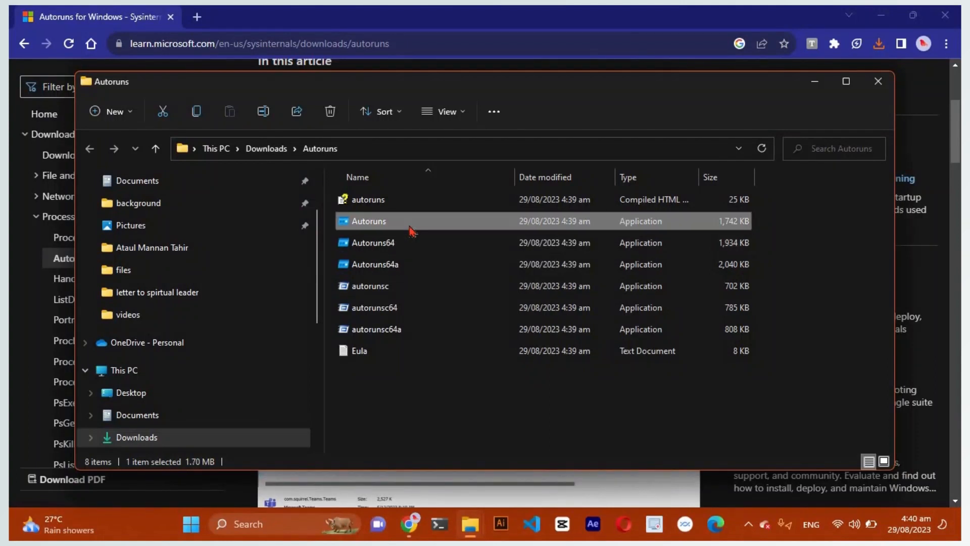
right_click(412, 230)
click(468, 286)
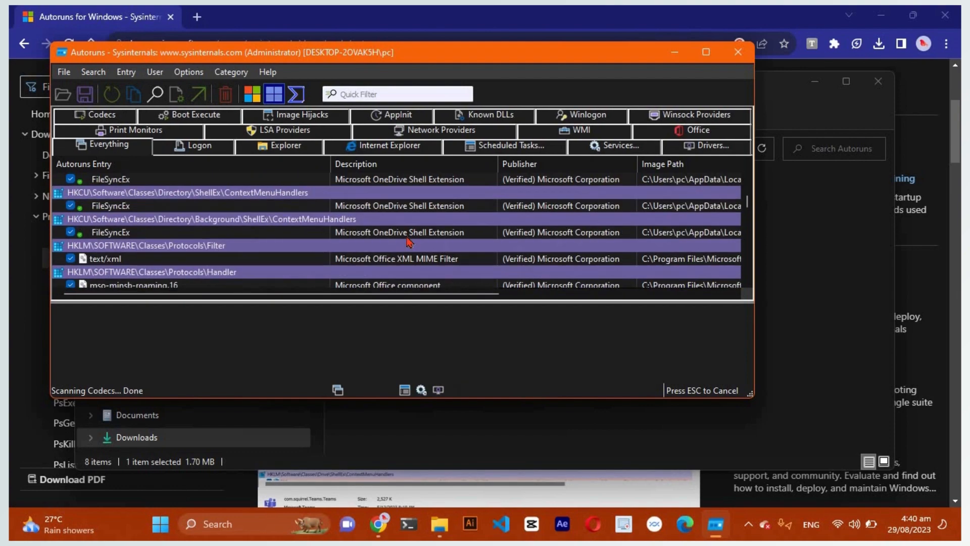
- Delete the EPP entry between DriveFS 28 or later and TeraCopy, just above the Drive\ShellEx\ContextMenuHandlers group
scroll(408, 241, down, 1)
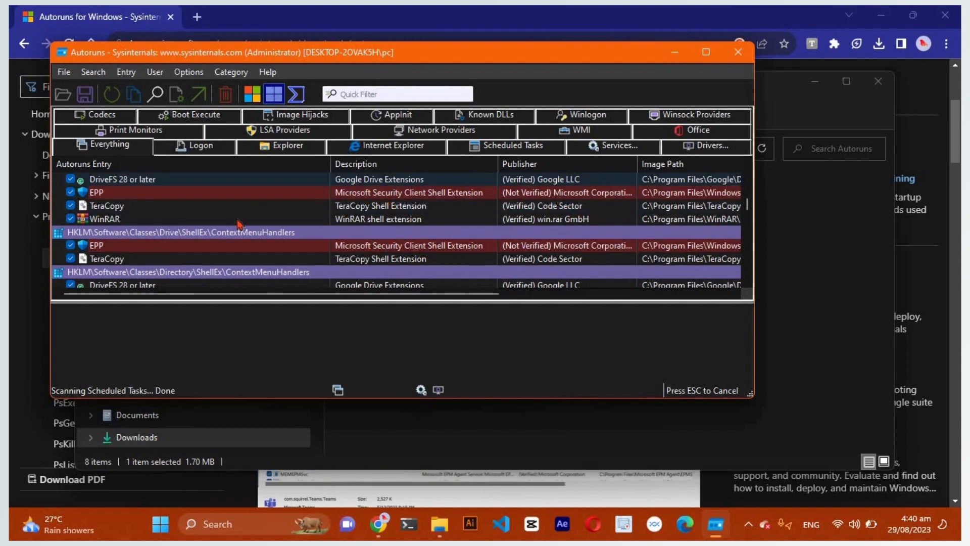
click(242, 192)
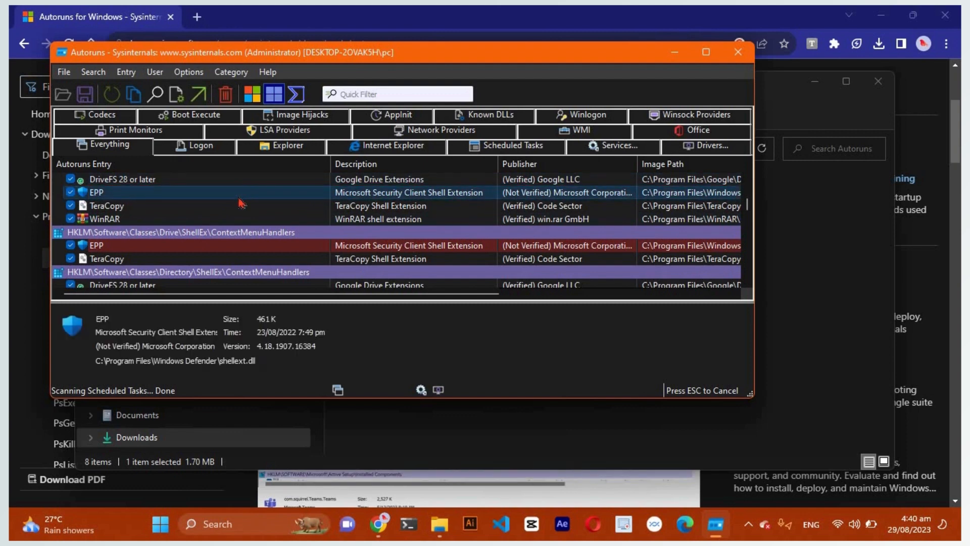
key(Up)
right_click(240, 194)
click(286, 201)
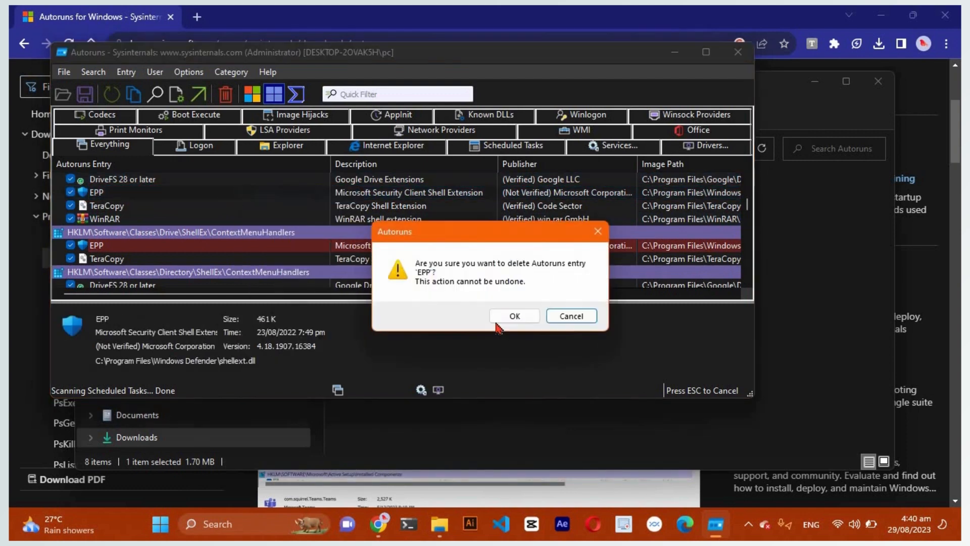
click(514, 317)
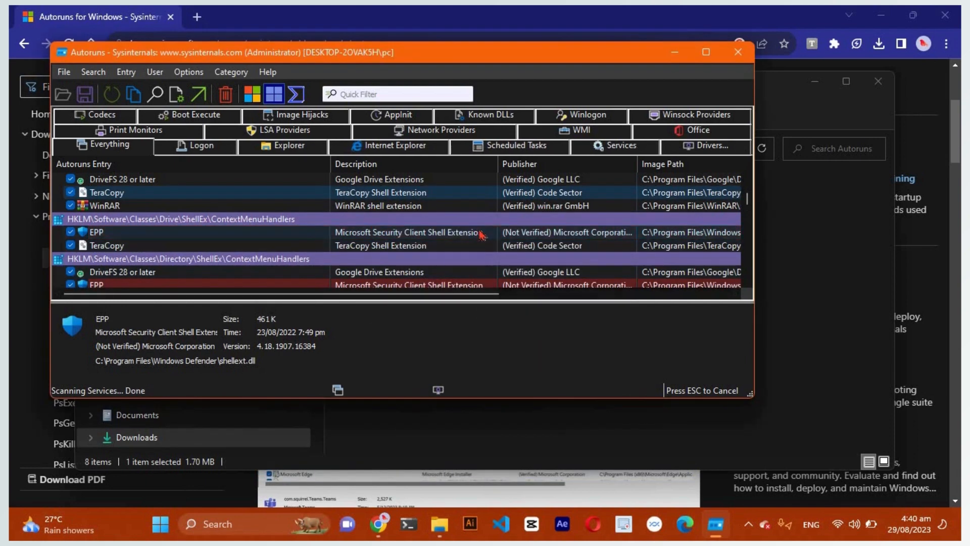
- Delete the EPP entries under HKLM\Software\Classes\Drive\ShellEx\ContextMenuHandlers and HKLM\Software\Classes\Directory\ShellEx\ContextMenuHandlers
right_click(156, 231)
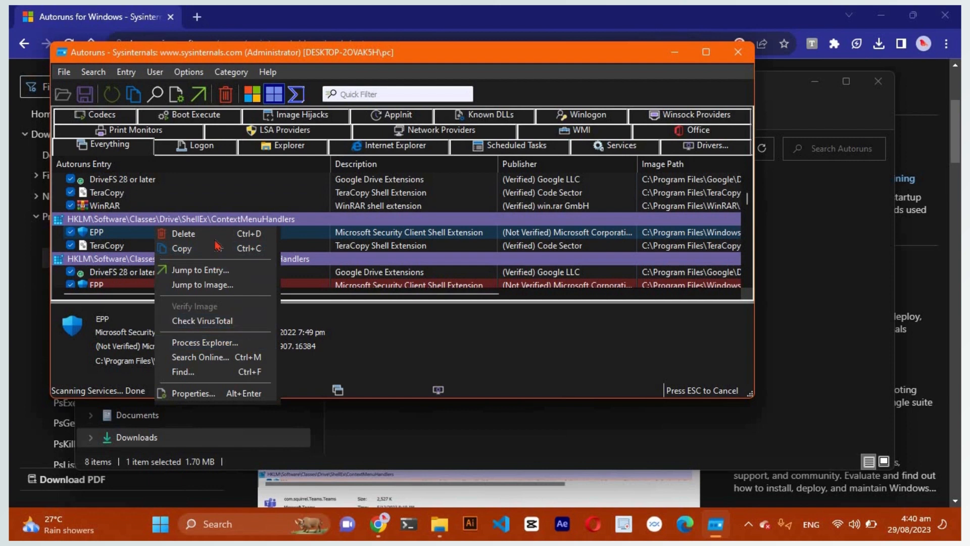
click(212, 233)
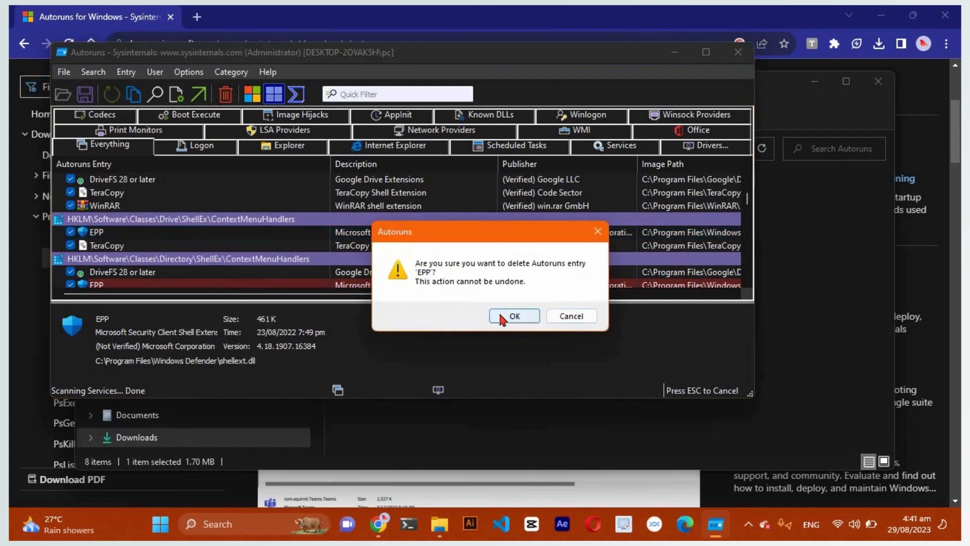
click(513, 316)
scroll(419, 246, down, 2)
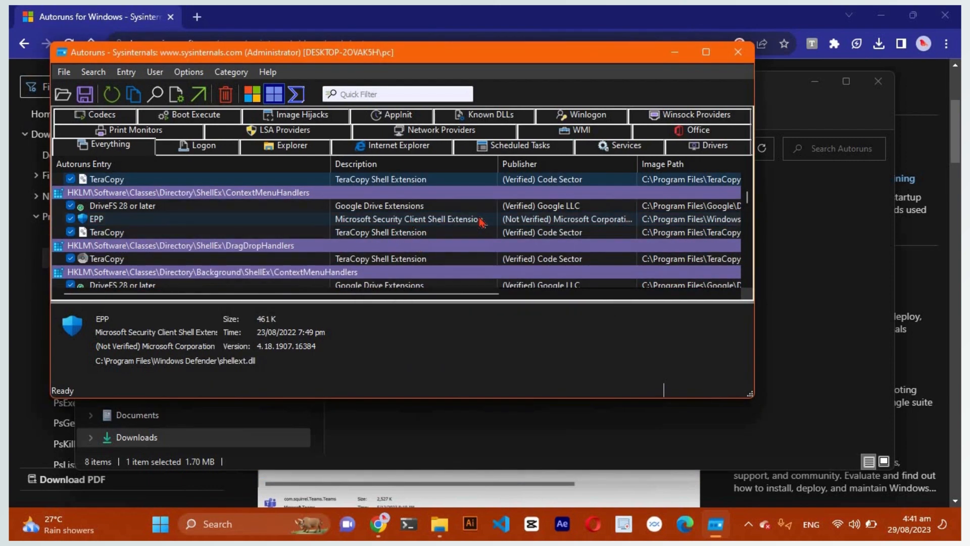
right_click(254, 219)
click(296, 225)
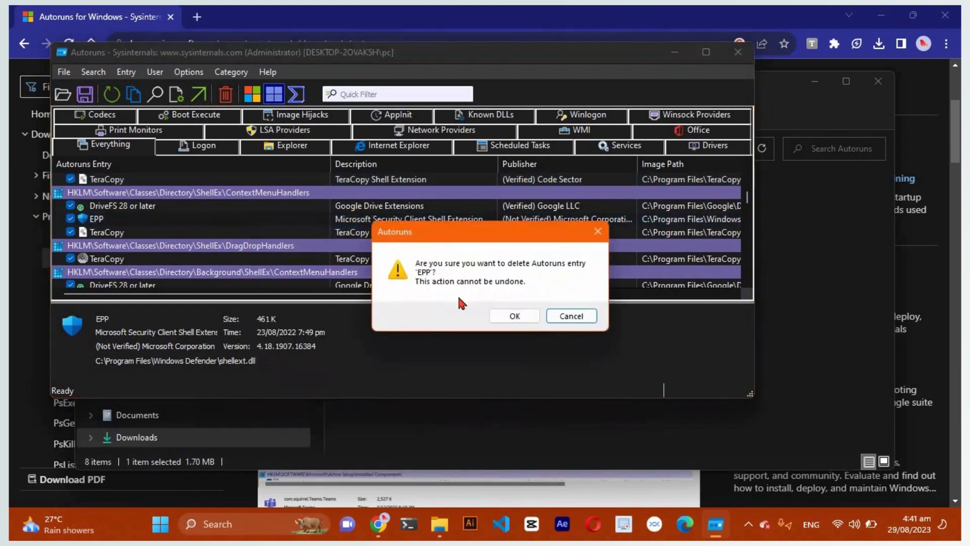
click(512, 316)
- Review the remaining autostart entries across all categories for further unverified or missing-file items
scroll(477, 248, down, 3)
scroll(478, 248, down, 15)
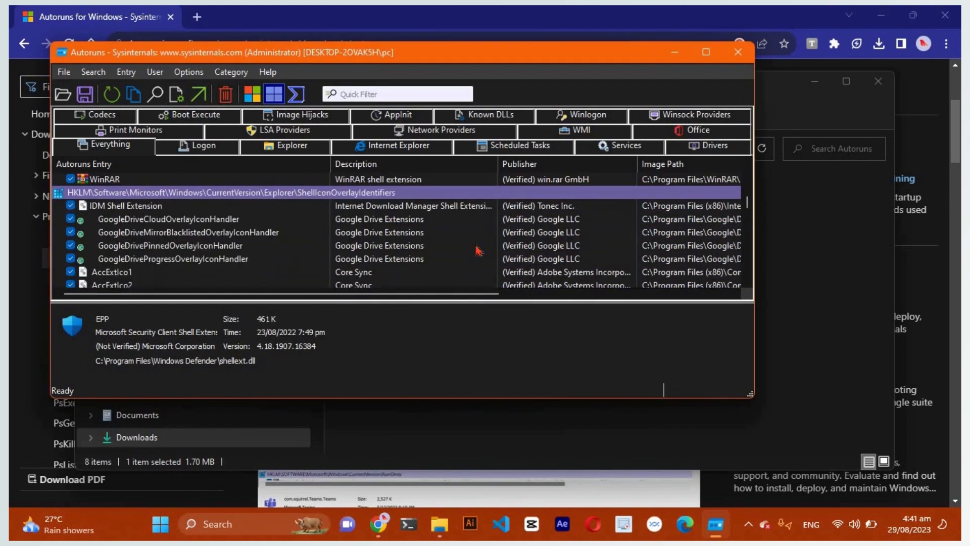
scroll(477, 249, down, 15)
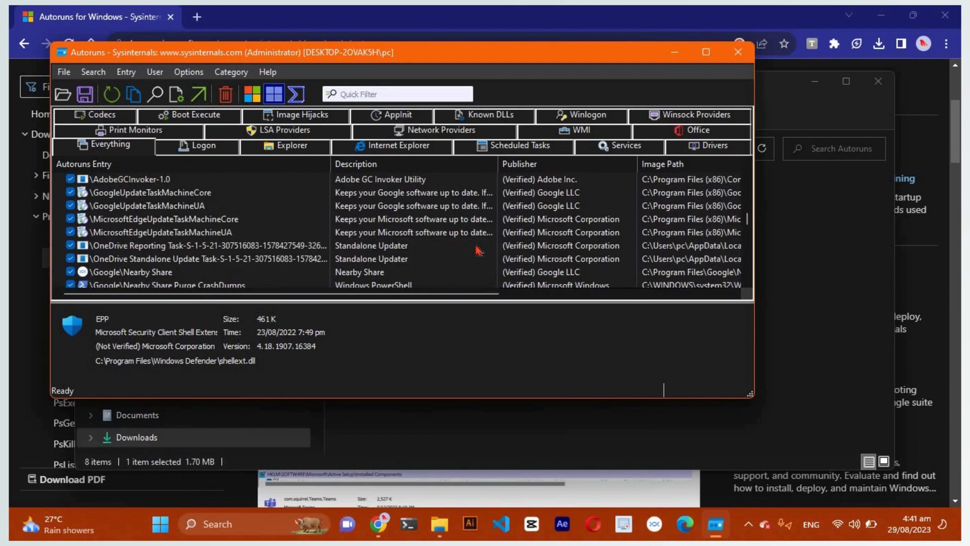
scroll(477, 249, down, 15)
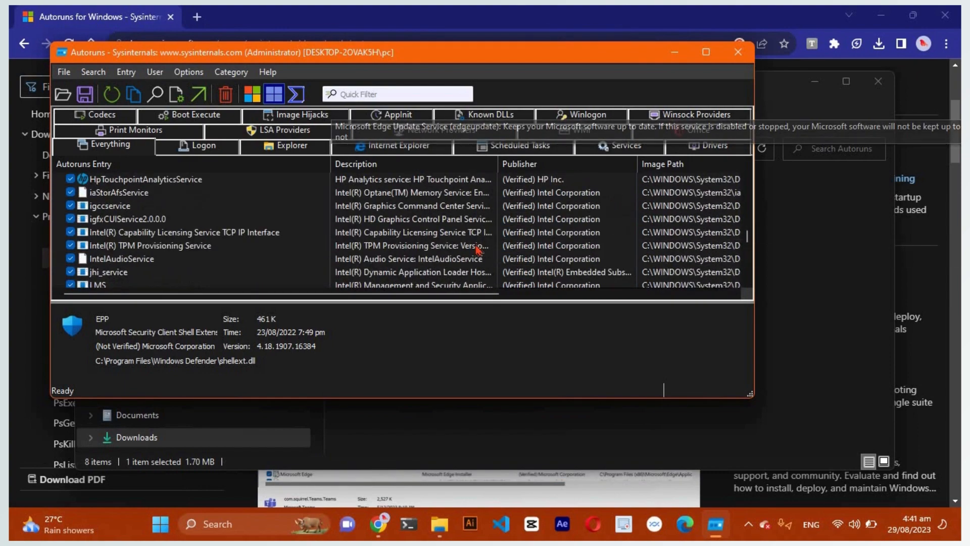
scroll(477, 249, down, 8)
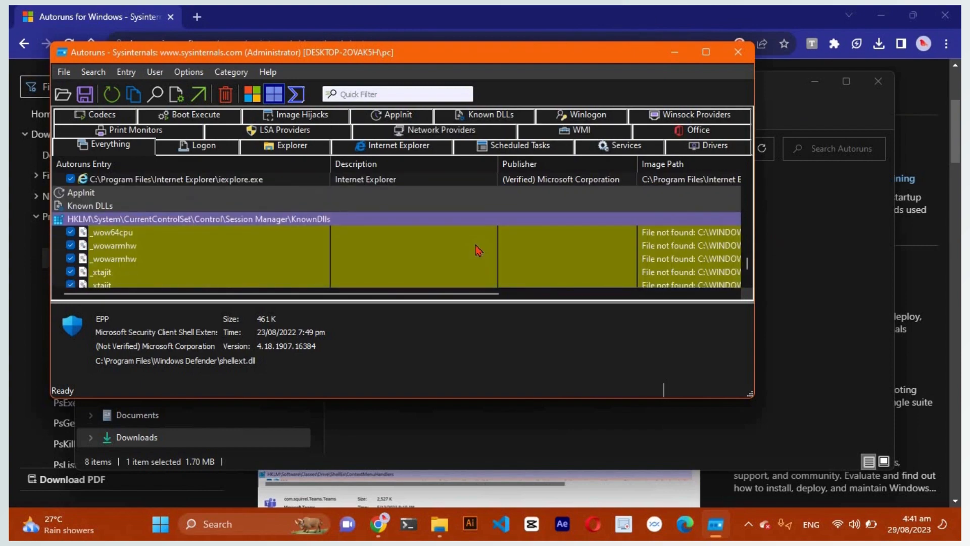
scroll(478, 250, down, 3)
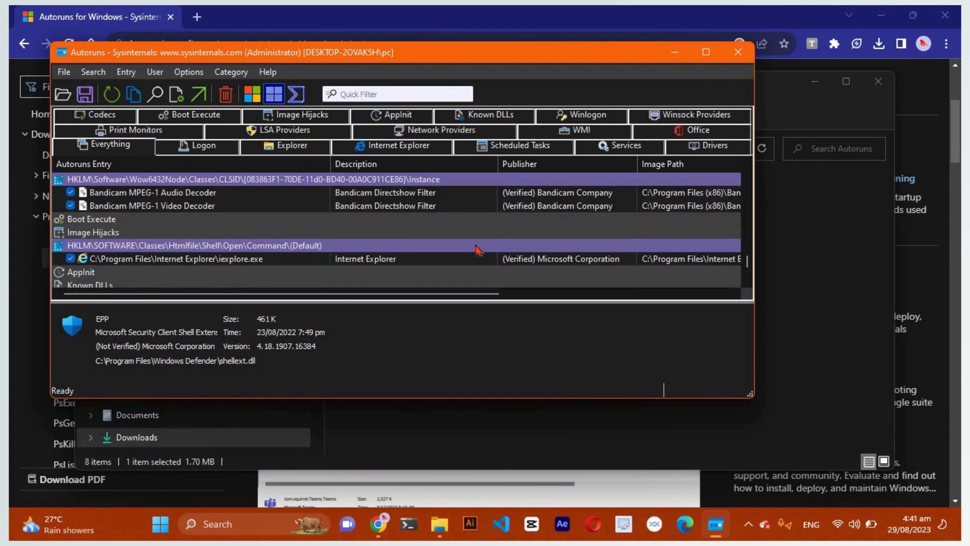
scroll(478, 248, up, 3)
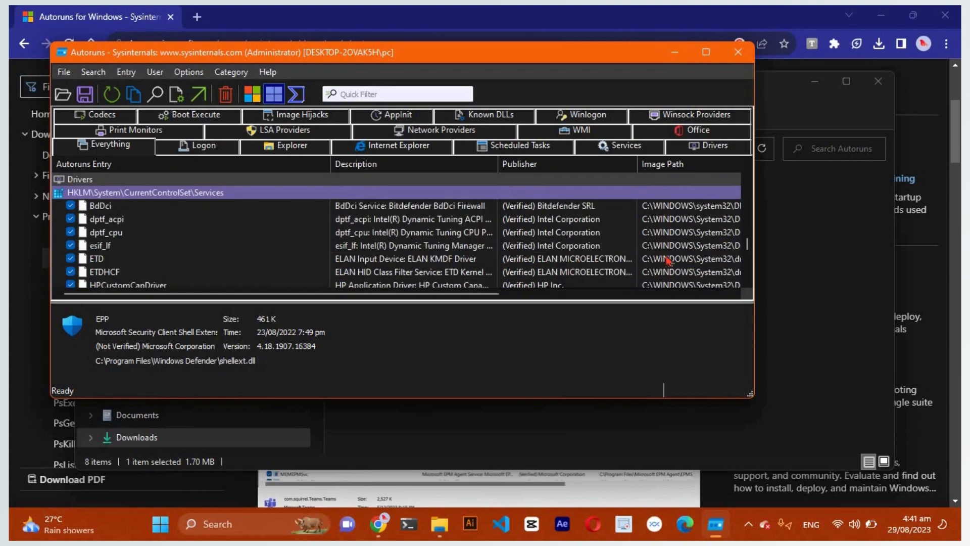
scroll(745, 243, up, 5)
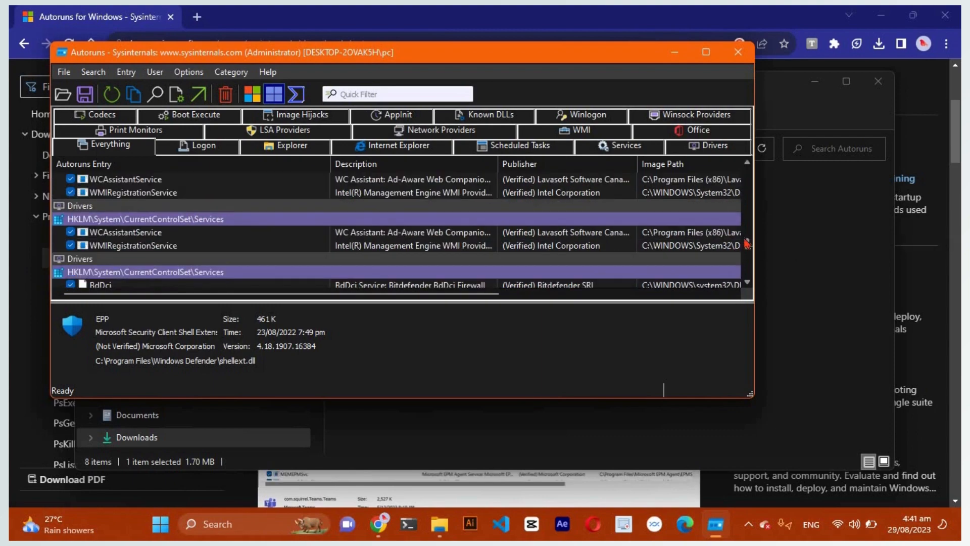
scroll(532, 224, up, 20)
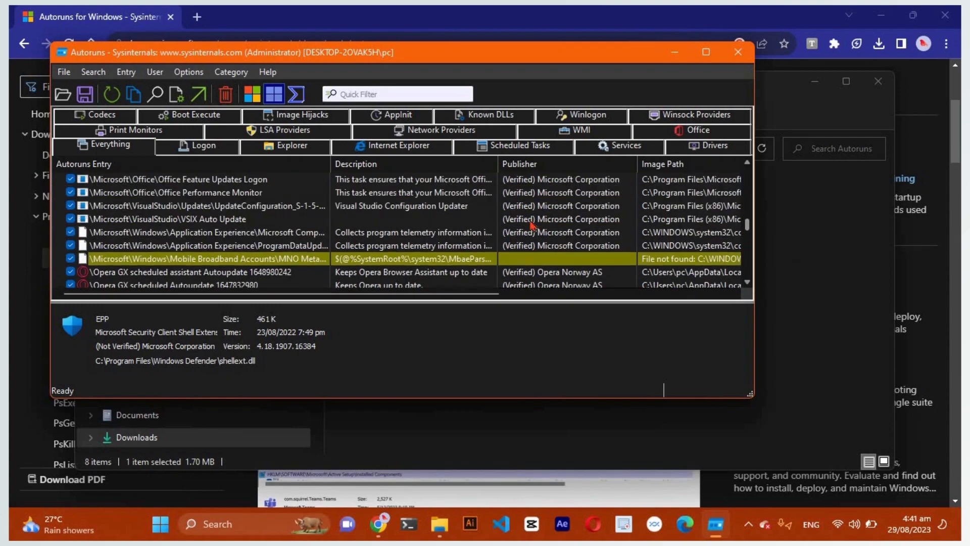
scroll(532, 224, up, 15)
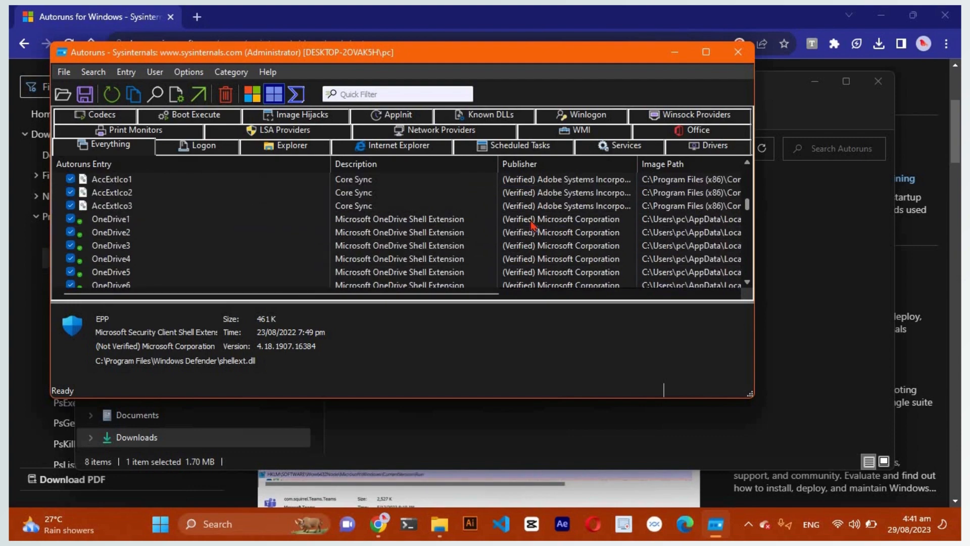
scroll(532, 223, up, 15)
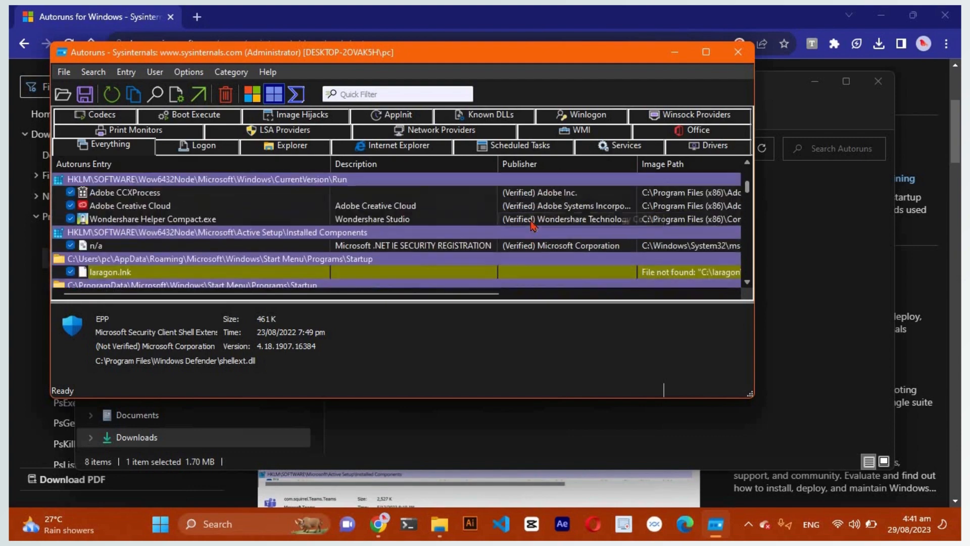
- Close Autoruns and open the computer's power options
scroll(532, 224, up, 5)
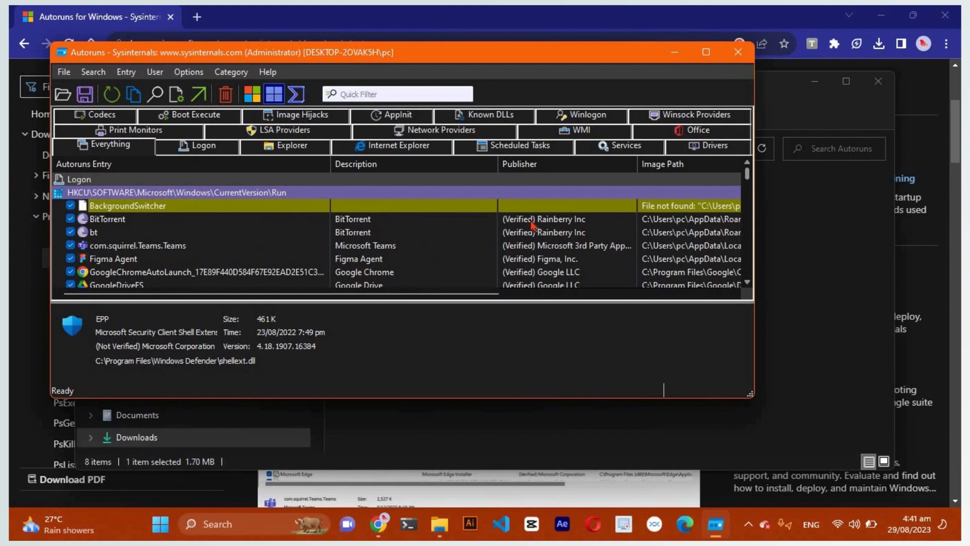
click(738, 55)
key(super)
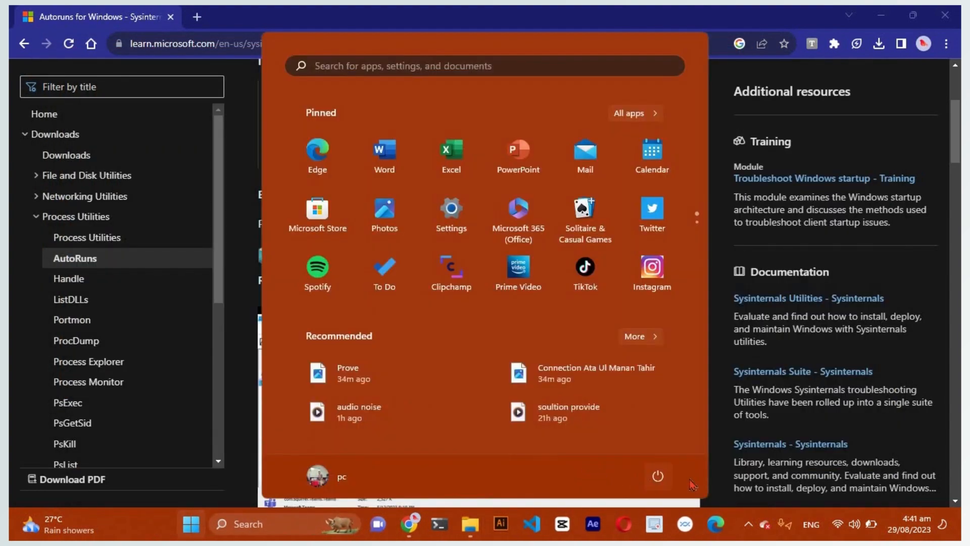
click(666, 482)
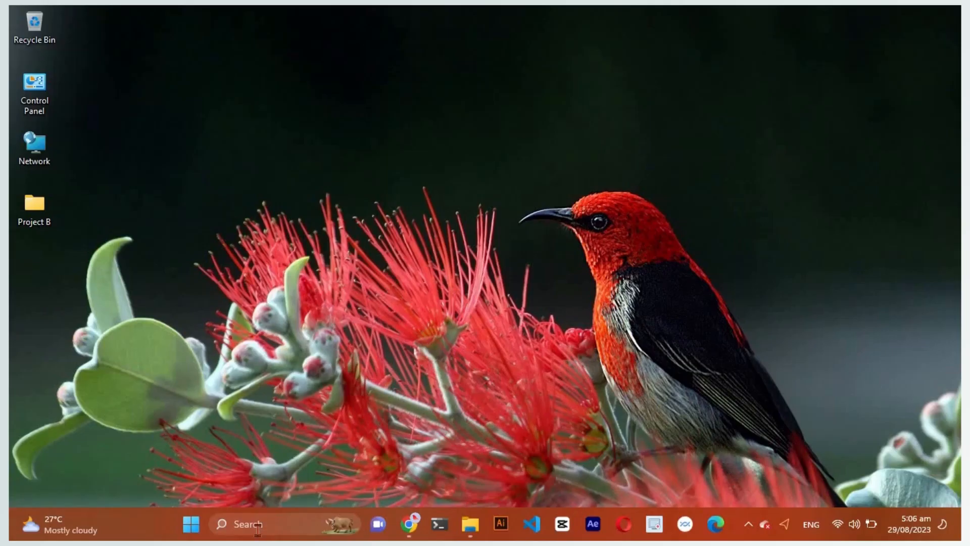
- Launch Command Prompt from the recent Windows searches as administrator
click(255, 524)
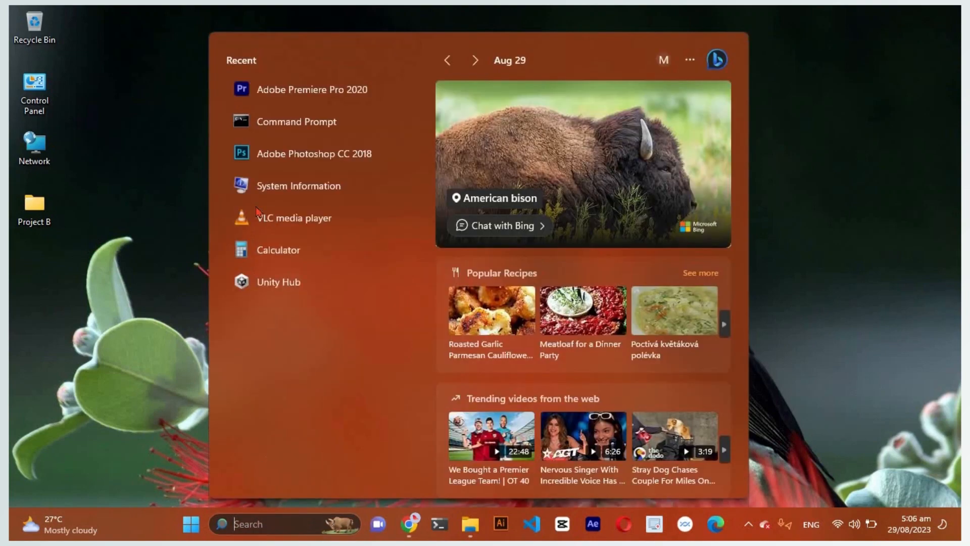
right_click(289, 124)
click(303, 136)
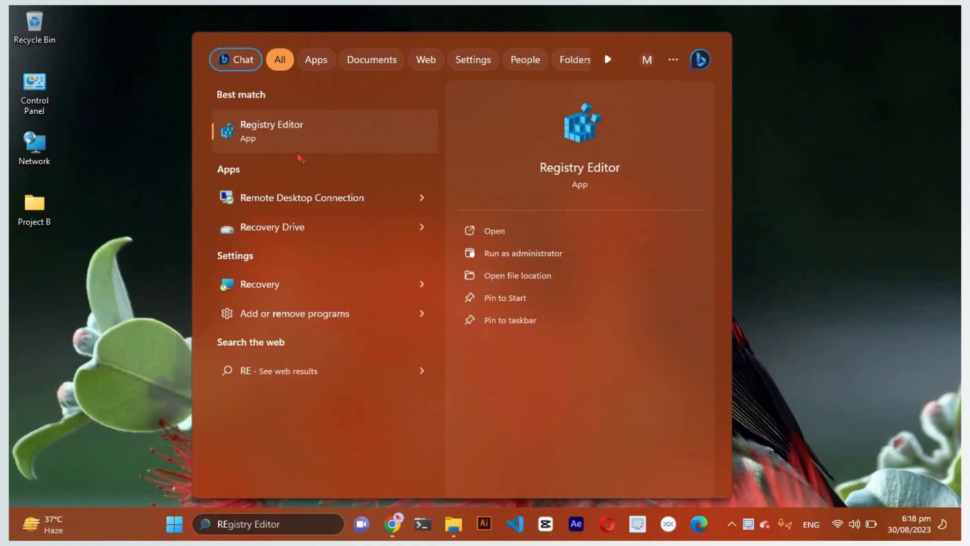
- Run Registry Editor as administrator and collapse the HKEY_LOCAL_MACHINE hive
right_click(351, 140)
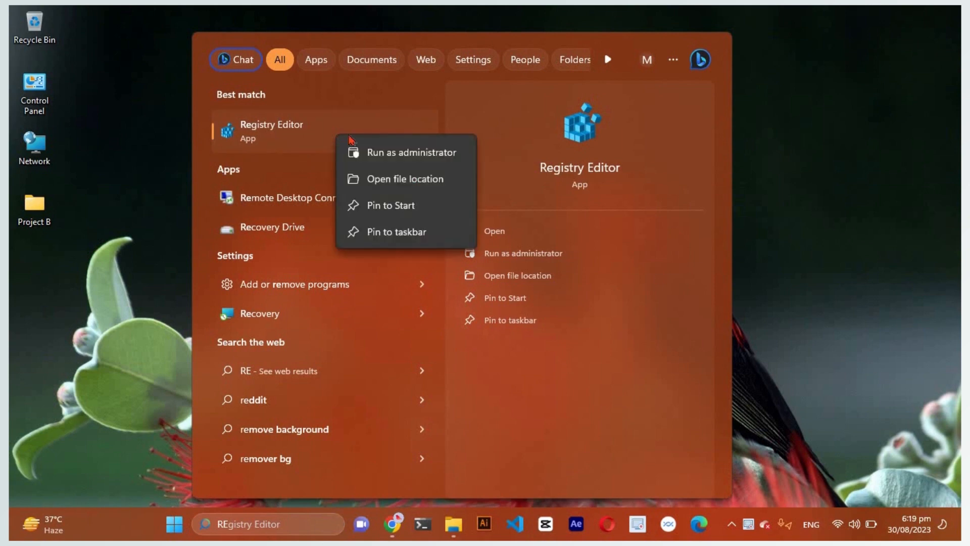
click(410, 151)
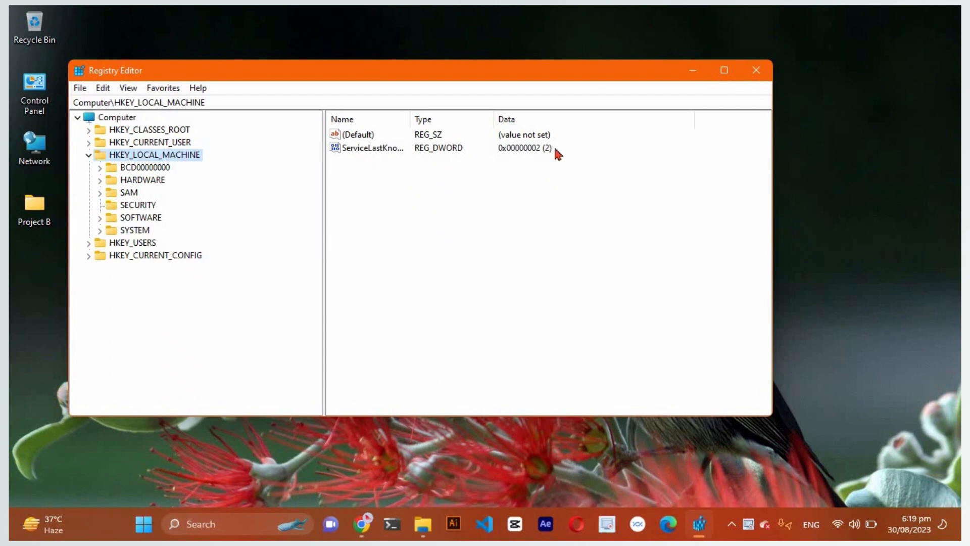
click(90, 155)
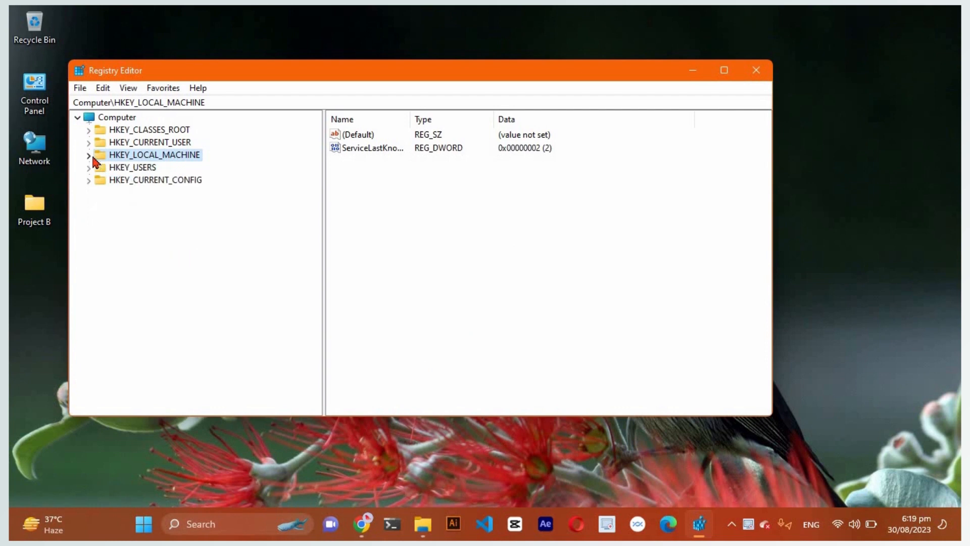
- Expand the registry tree to HKEY_CURRENT_USER\Software\Microsoft
click(170, 144)
click(88, 143)
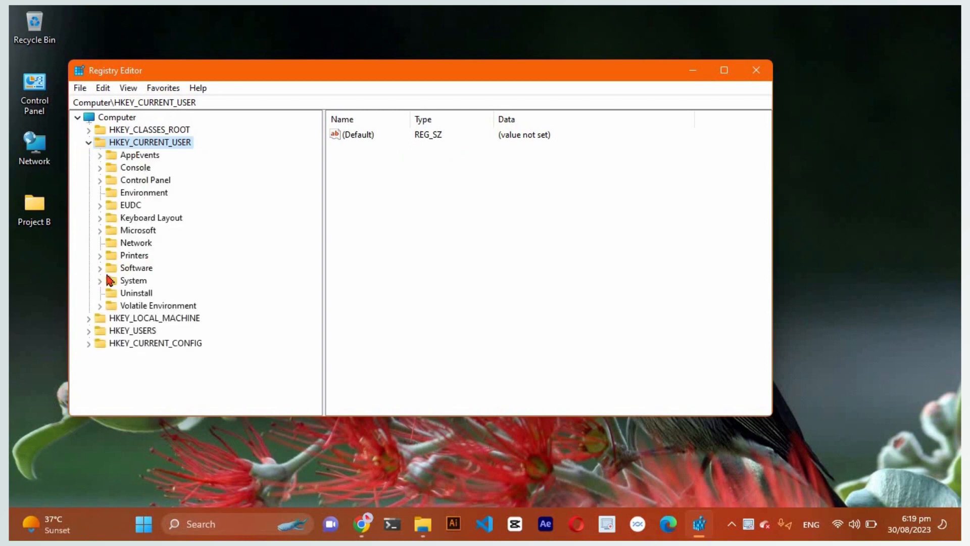
double_click(136, 268)
scroll(185, 271, down, 5)
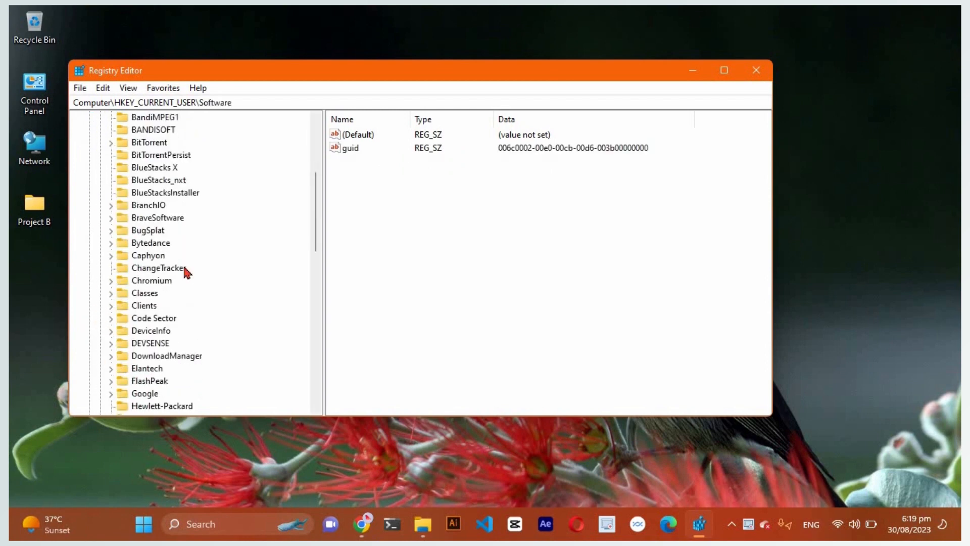
scroll(186, 271, down, 2)
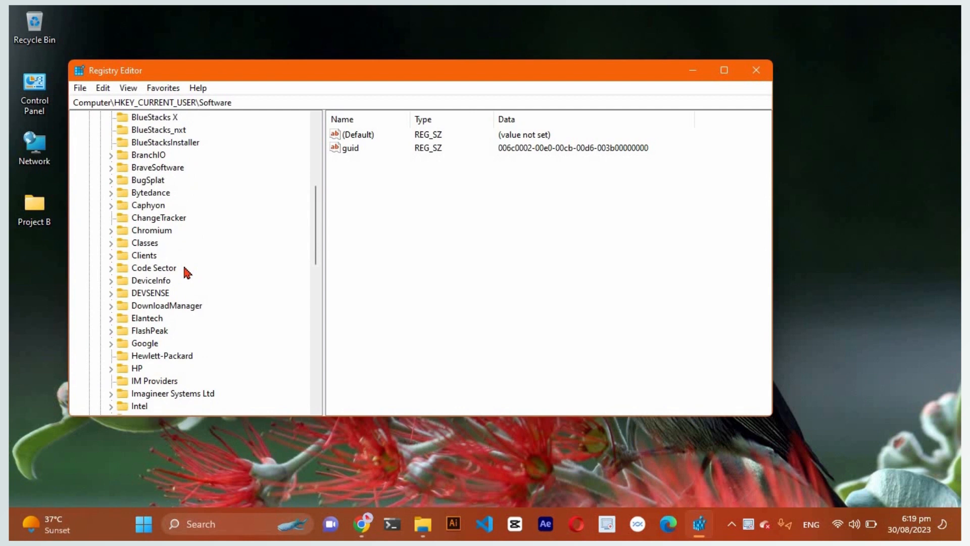
scroll(186, 271, down, 3)
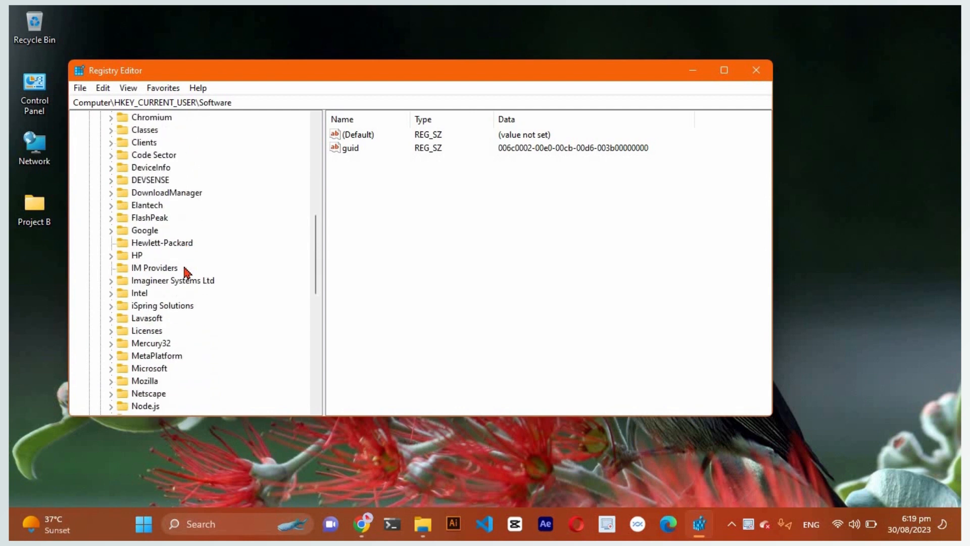
scroll(187, 271, down, 1)
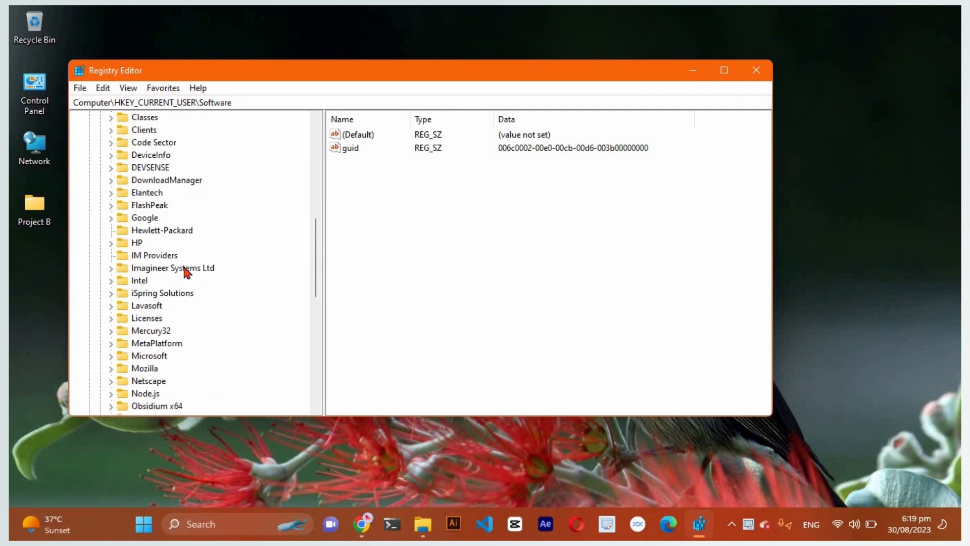
click(156, 357)
scroll(158, 349, down, 1)
double_click(158, 332)
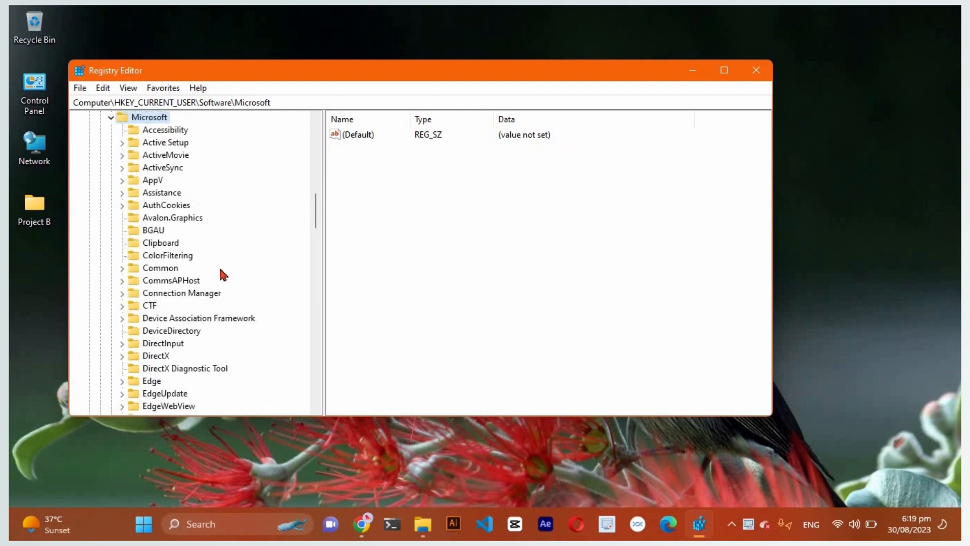
- Find "windows script host" within the Microsoft key and open the Settings subkey of Windows Script Host
scroll(222, 276, down, 1)
scroll(222, 275, down, 2)
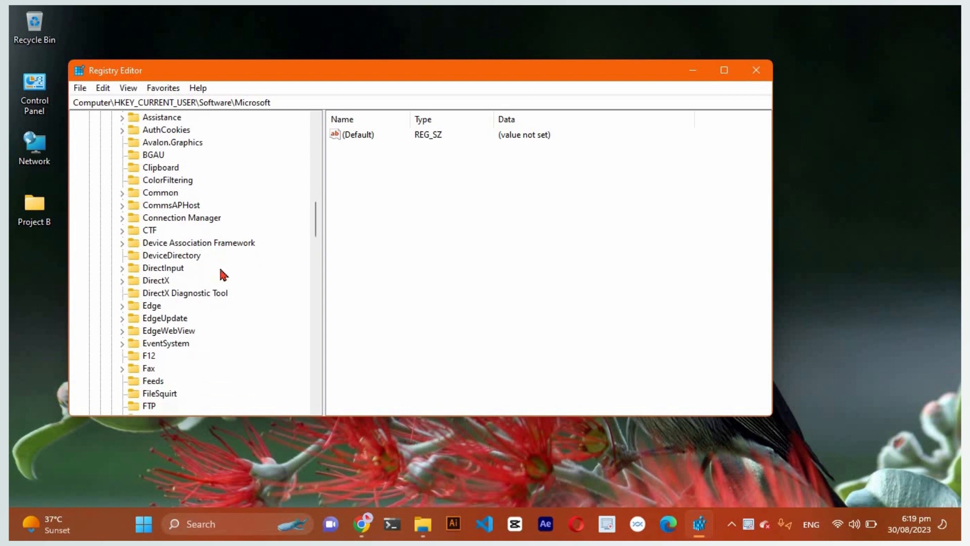
scroll(222, 275, down, 1)
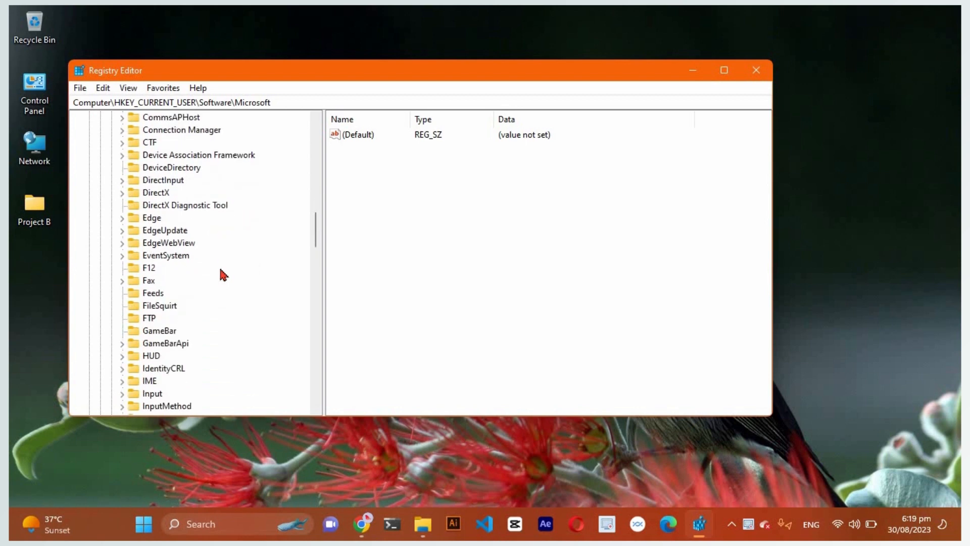
scroll(222, 276, down, 4)
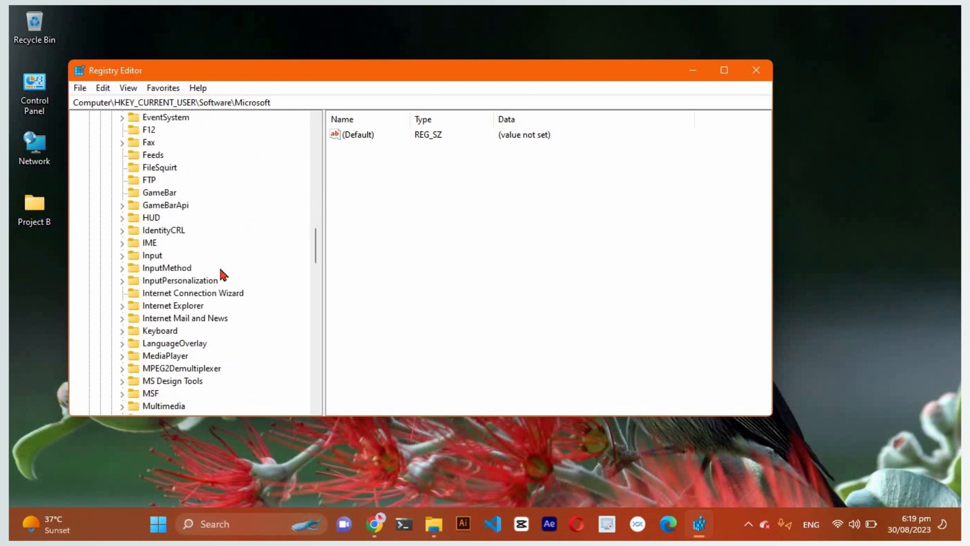
key(ctrl+f)
text(windows script host)
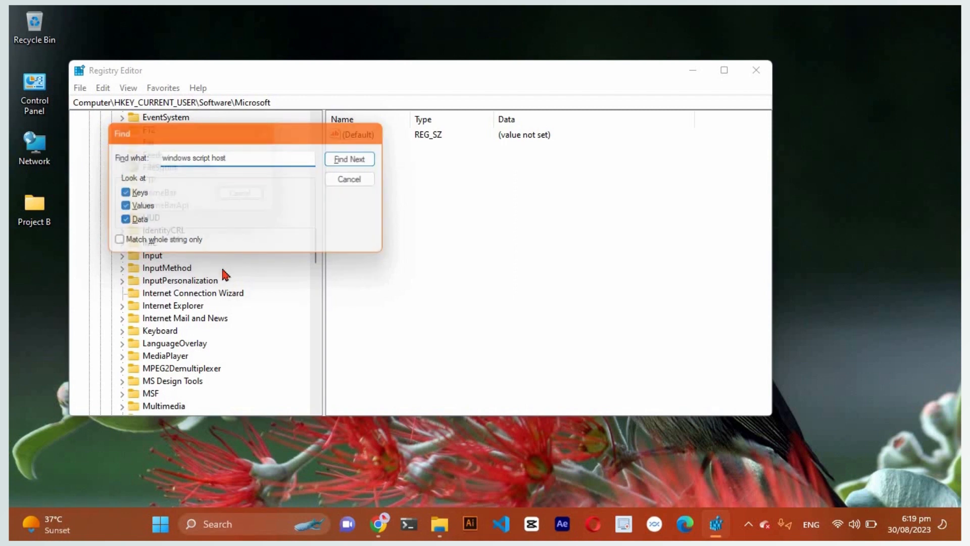
key(Return)
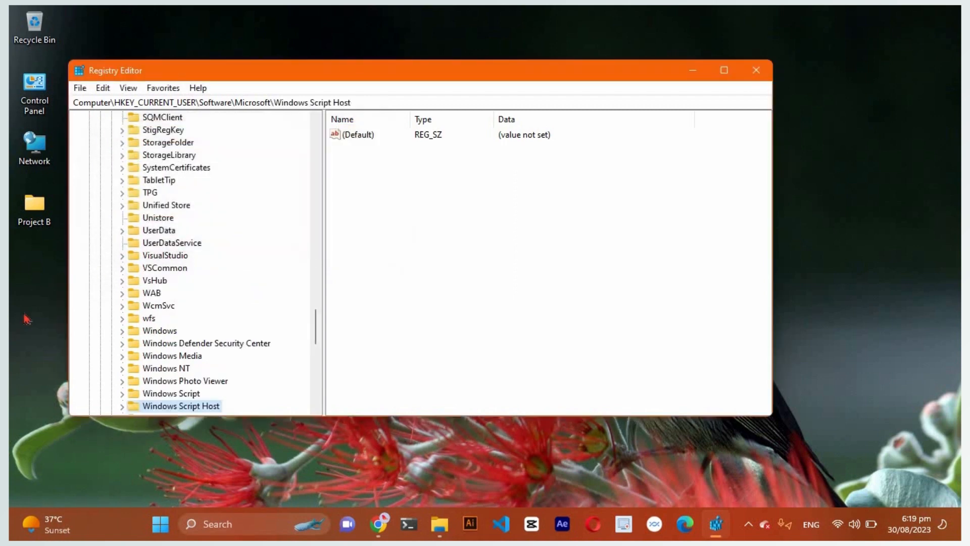
scroll(271, 362, down, 2)
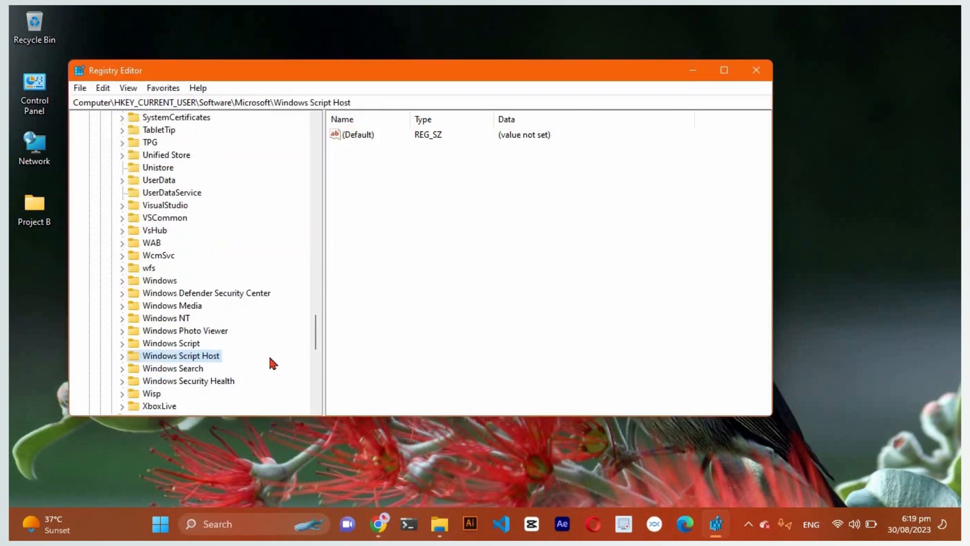
double_click(197, 357)
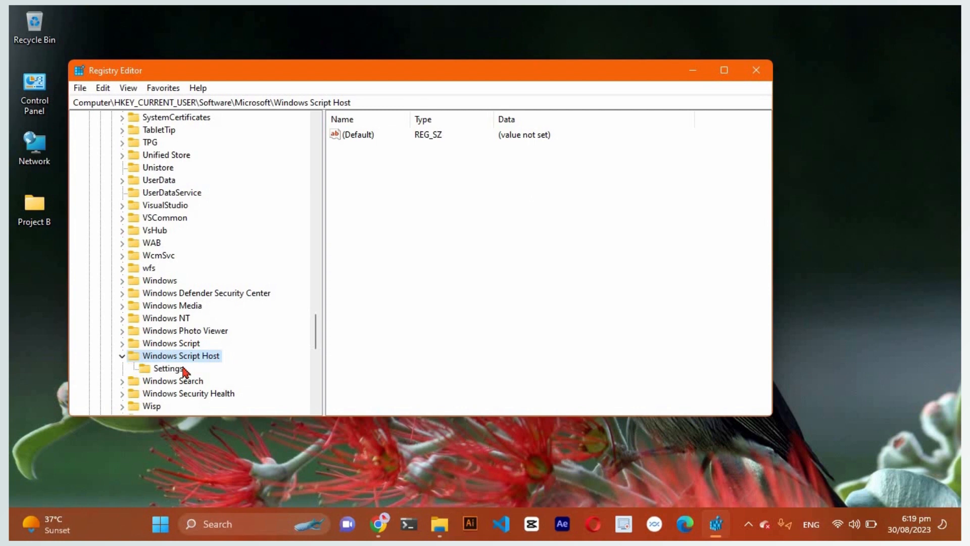
click(184, 369)
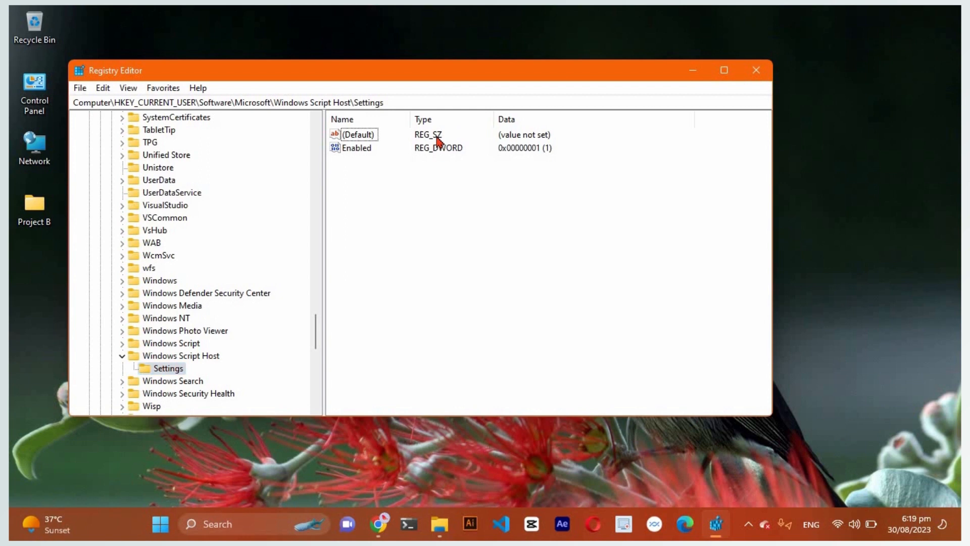
- Check the value data of the Enabled entry in the Windows Script Host Settings key
click(373, 152)
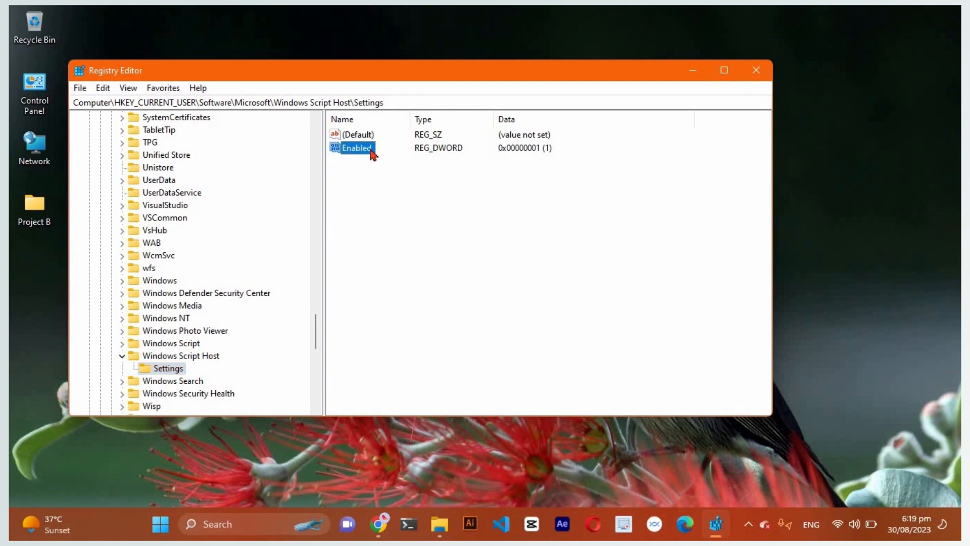
double_click(373, 152)
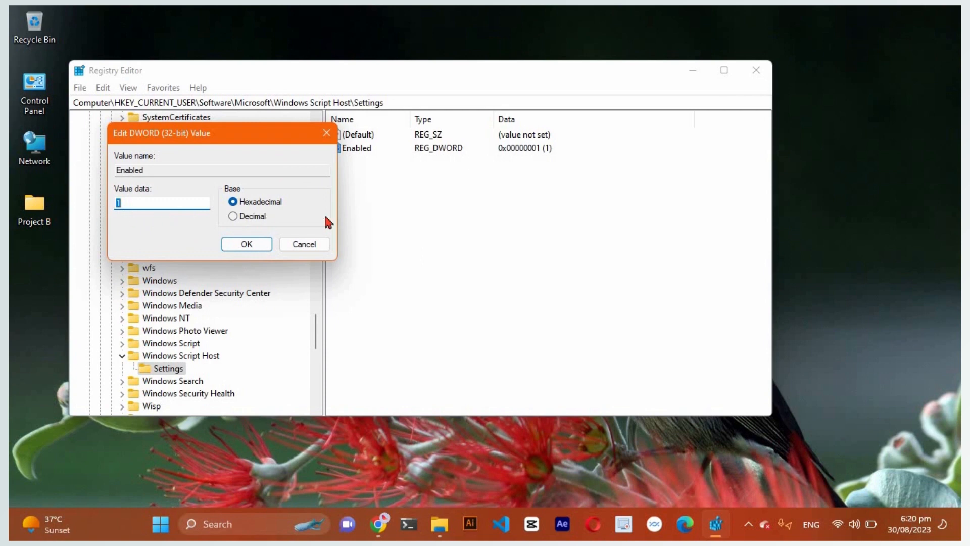
click(304, 244)
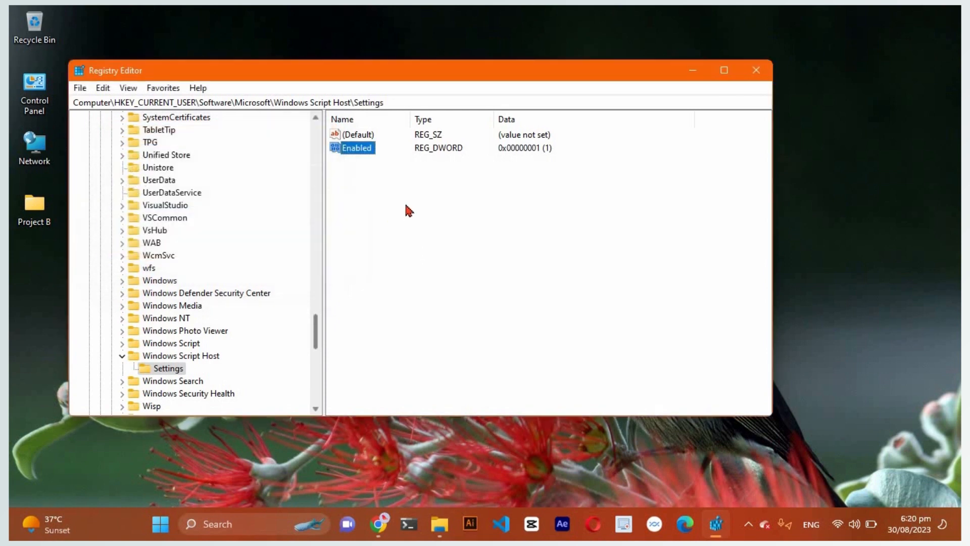
- Delete the Enabled value from the Windows Script Host Settings key
click(367, 152)
right_click(368, 152)
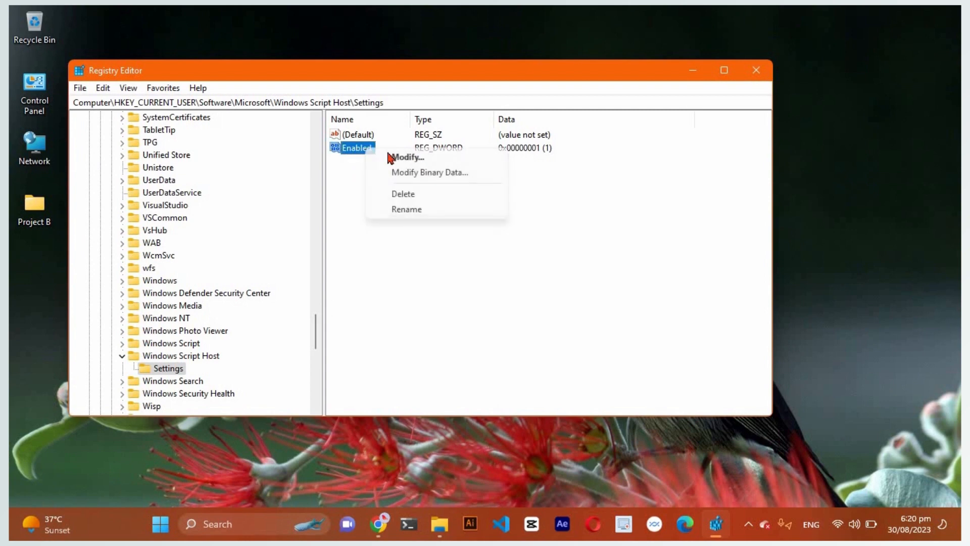
click(430, 194)
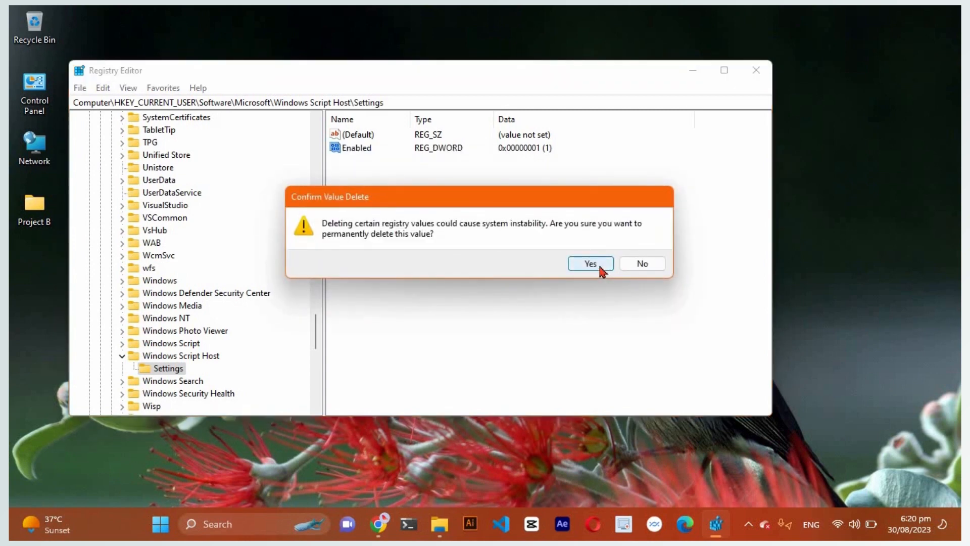
click(590, 264)
- Create a DWORD (32-bit) value named Enabled in the Settings key and set its value data to 1
right_click(439, 187)
mouse_move(452, 183)
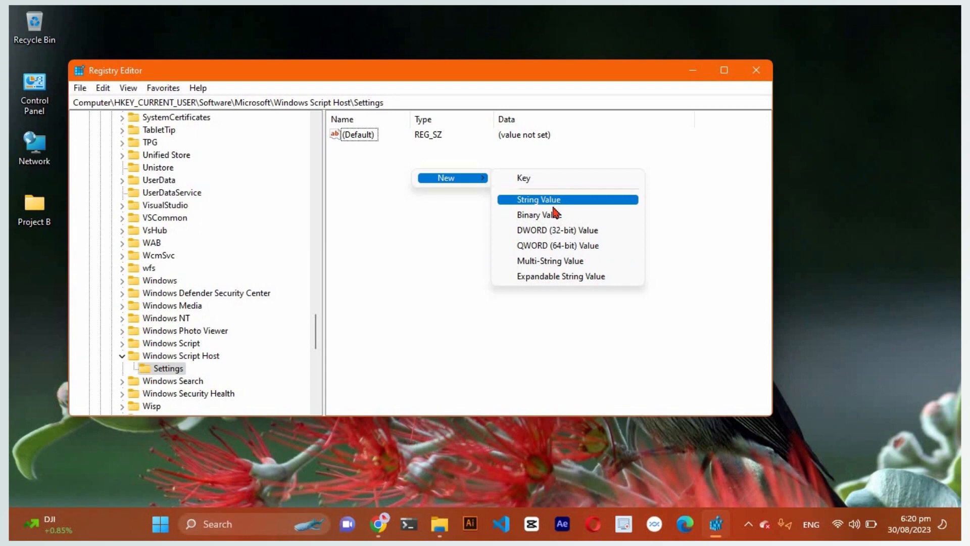
click(569, 232)
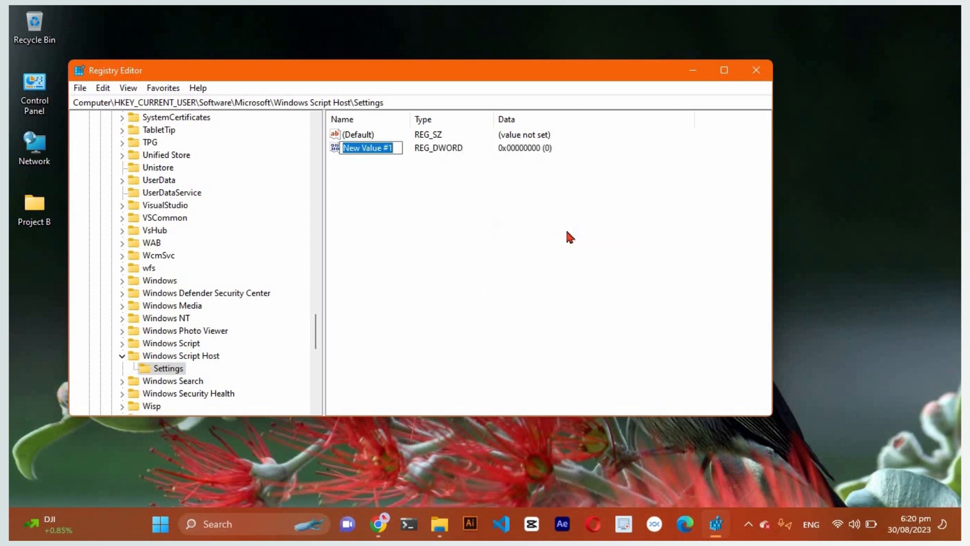
text(Enabled)
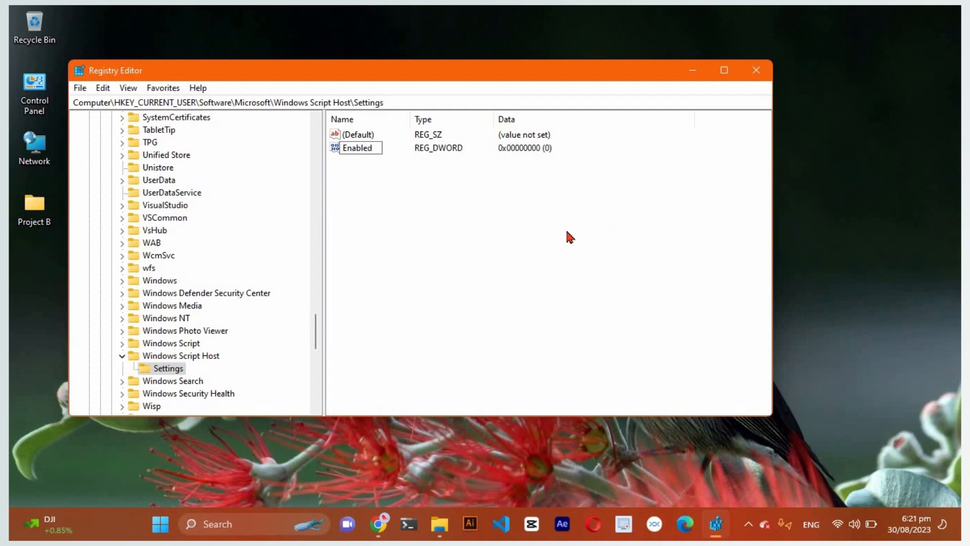
key(Return)
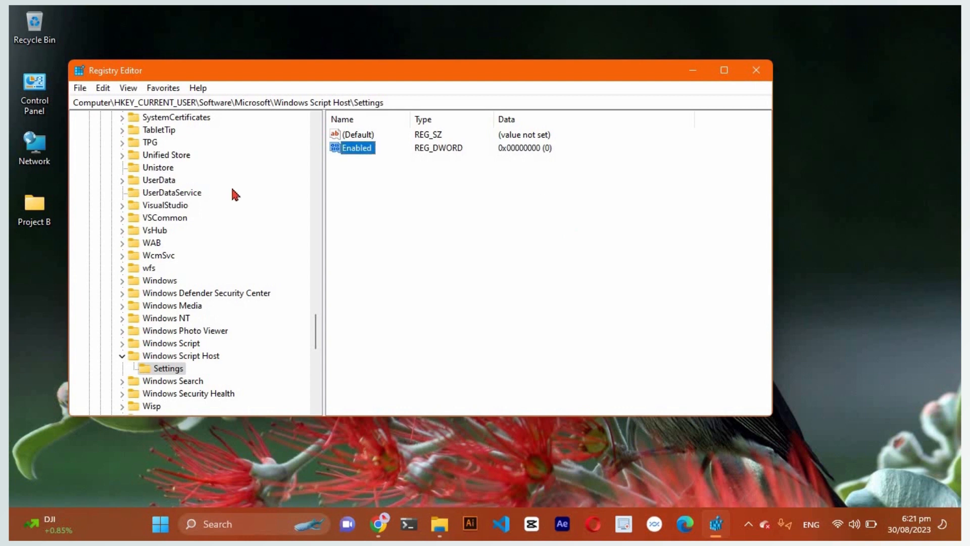
double_click(354, 148)
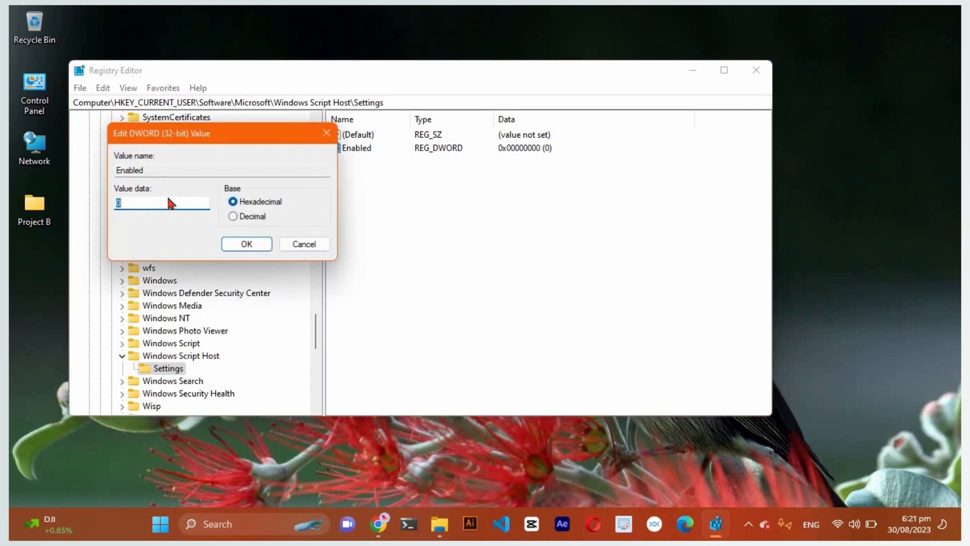
click(257, 244)
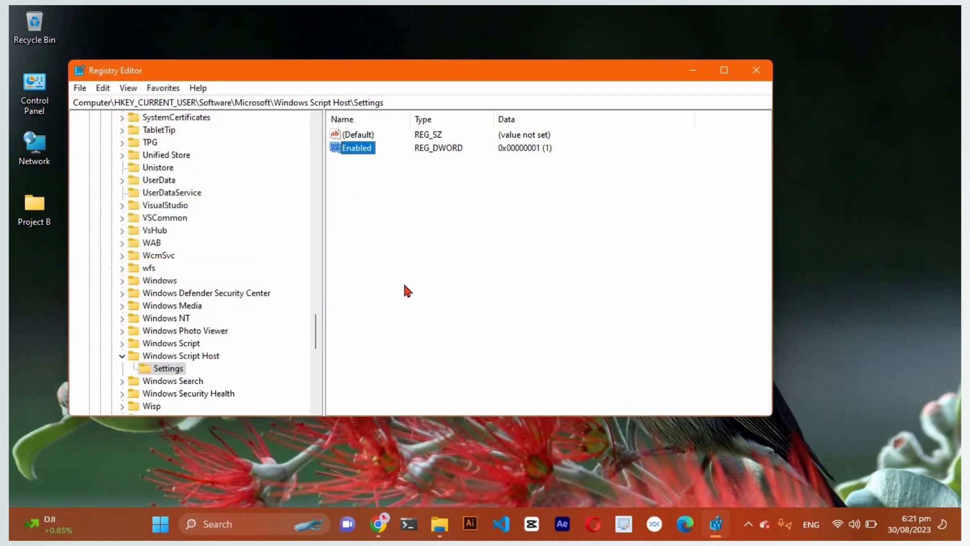
- Collapse the HKEY_CURRENT_USER branch and expand HKEY_CLASSES_ROOT
scroll(153, 295, up, 3)
scroll(153, 296, up, 5)
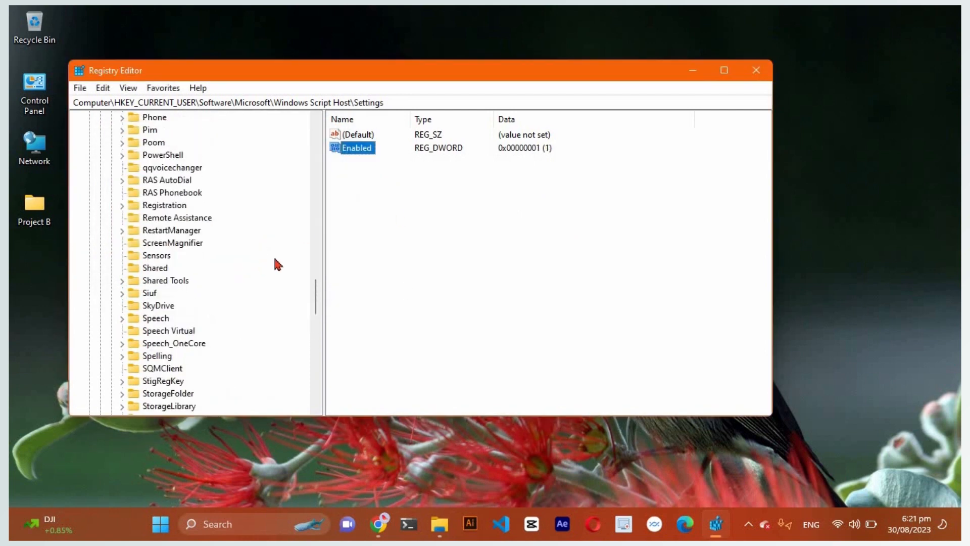
drag(316, 275, 318, 119)
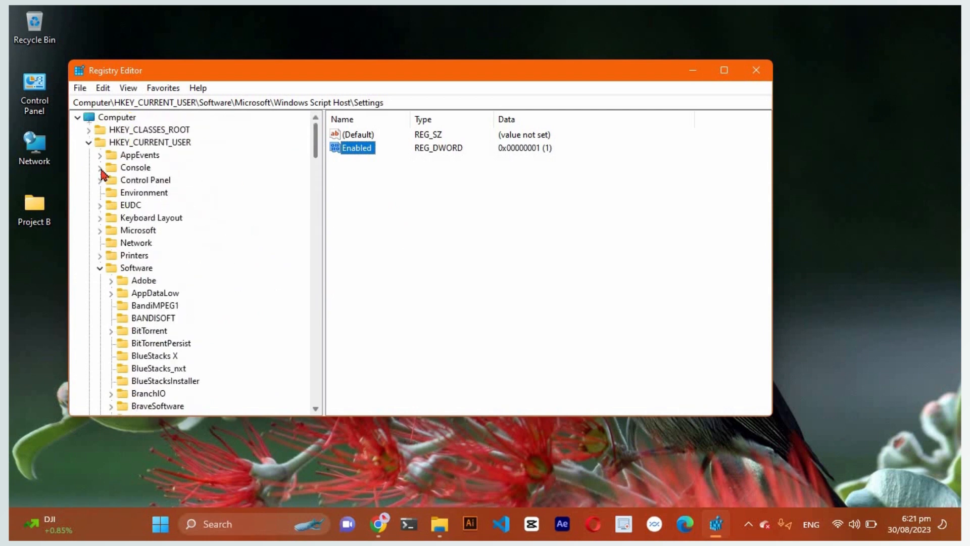
click(89, 143)
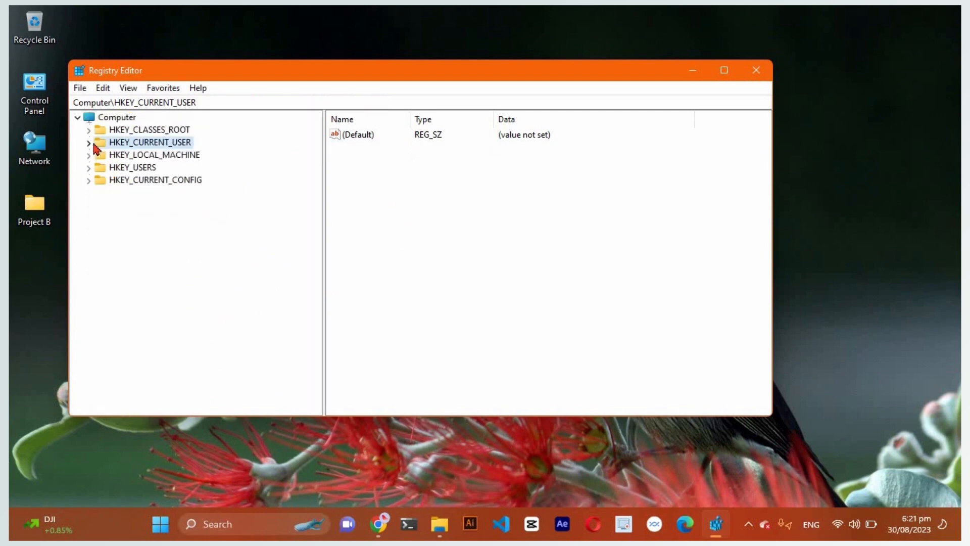
click(145, 130)
double_click(146, 130)
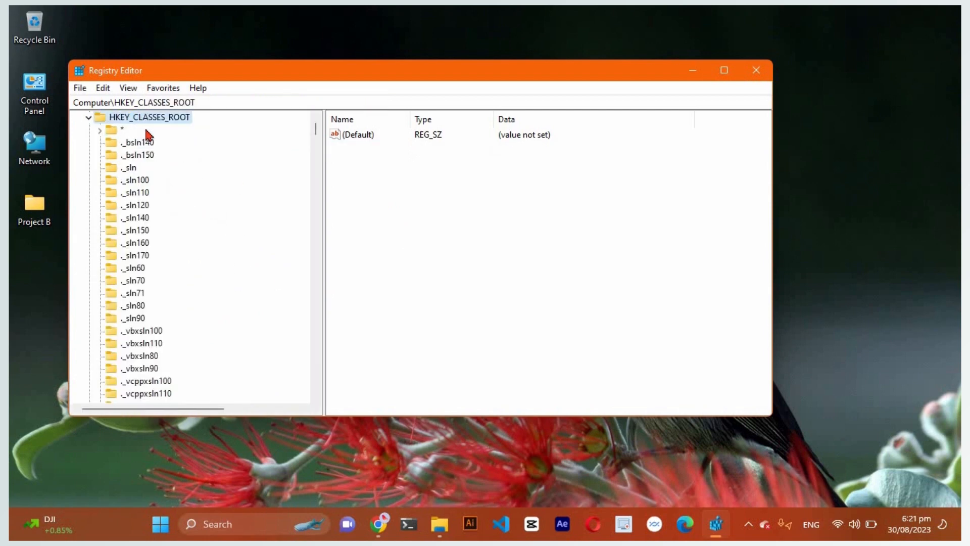
scroll(217, 203, down, 8)
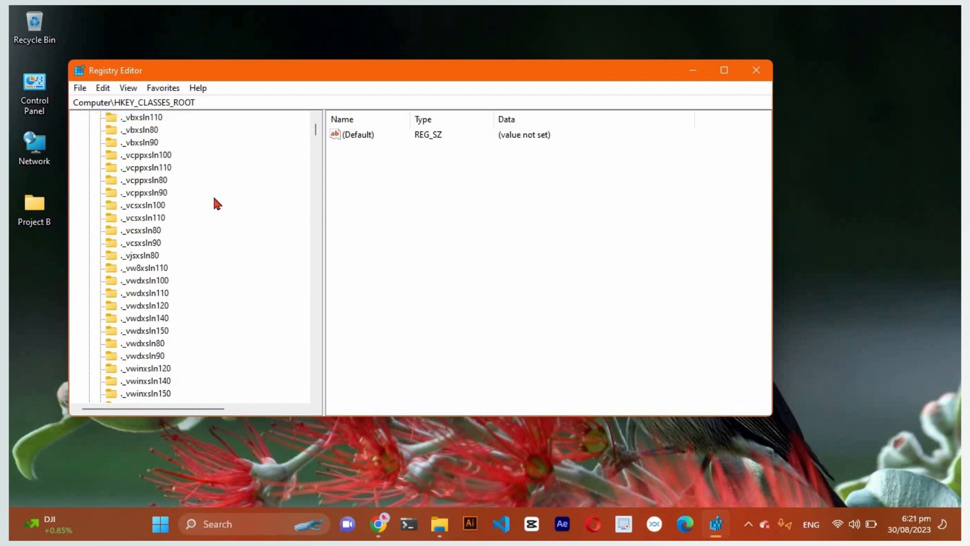
scroll(217, 203, down, 3)
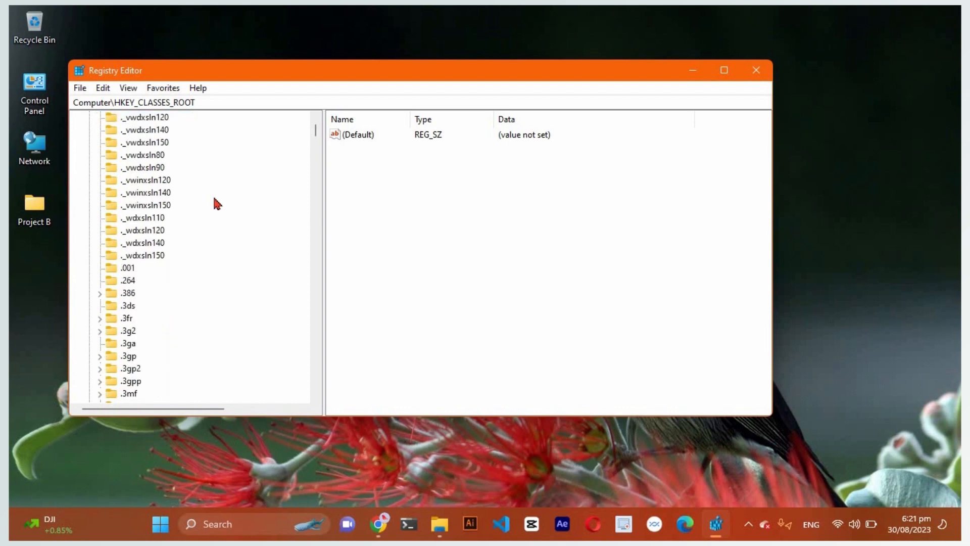
- Find ".vbs" within HKEY_CLASSES_ROOT and expand the .vbs key
key(ctrl+f)
key(BackSpace)
text(.vb)
key(Return)
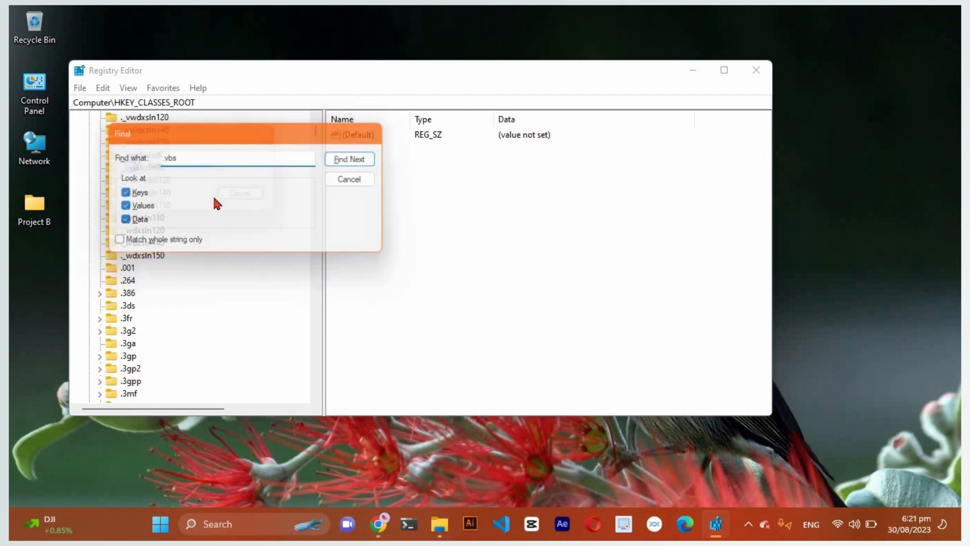
scroll(247, 362, down, 1)
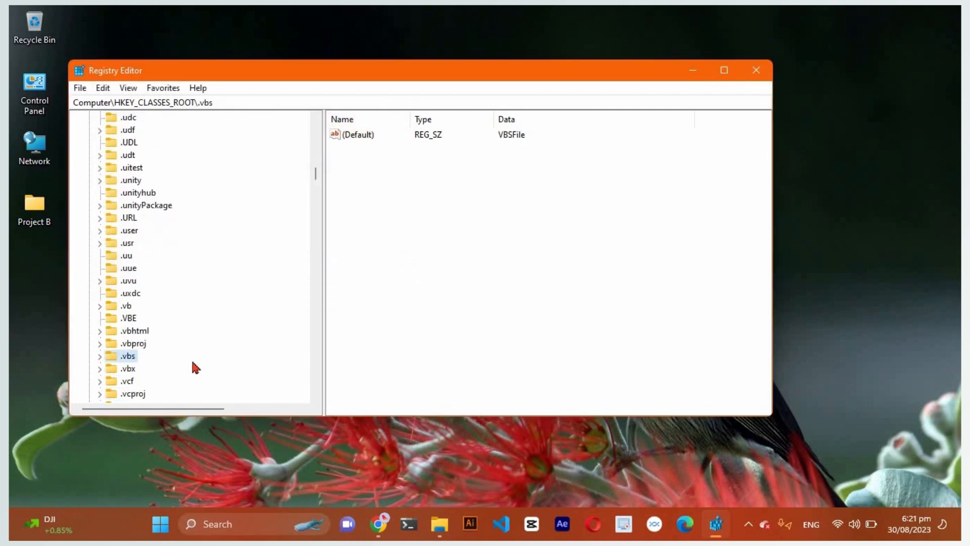
double_click(131, 357)
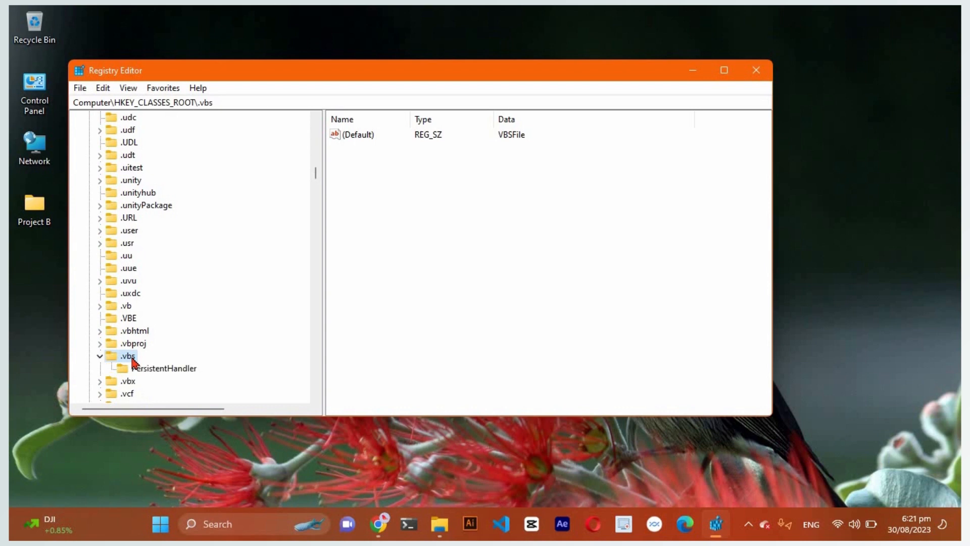
- Re-enter VBSFile as the value data of the (Default) entry in the PersistentHandler subkey of .vbs
click(163, 371)
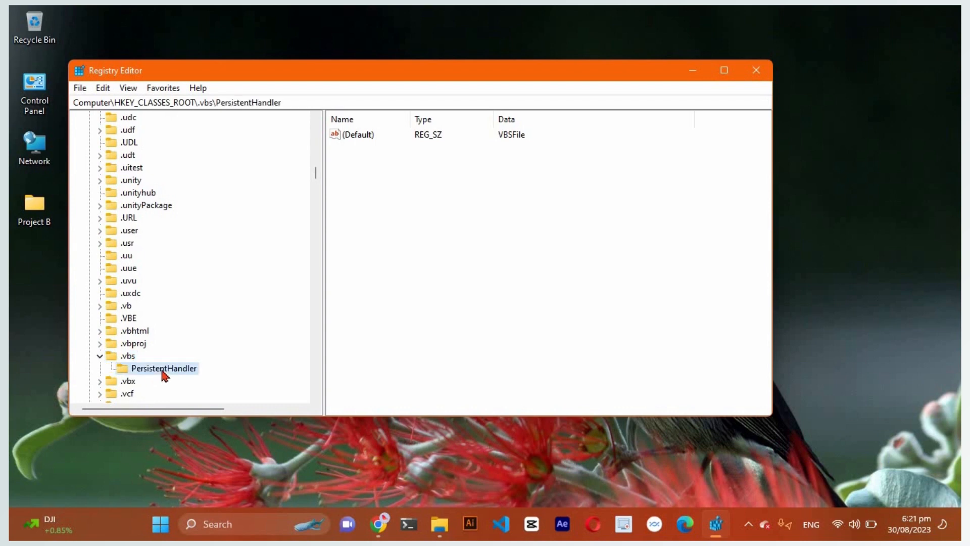
click(130, 359)
click(148, 372)
click(365, 135)
double_click(364, 136)
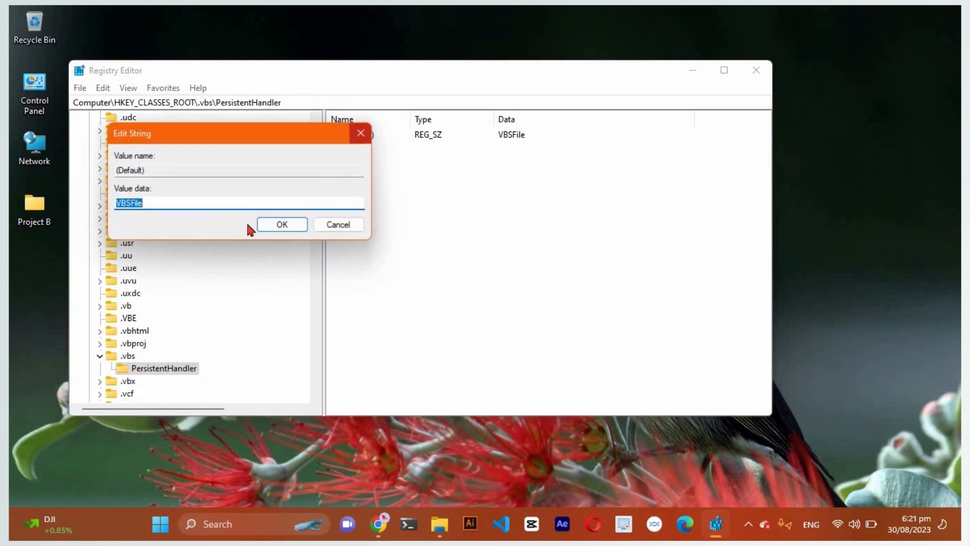
click(164, 206)
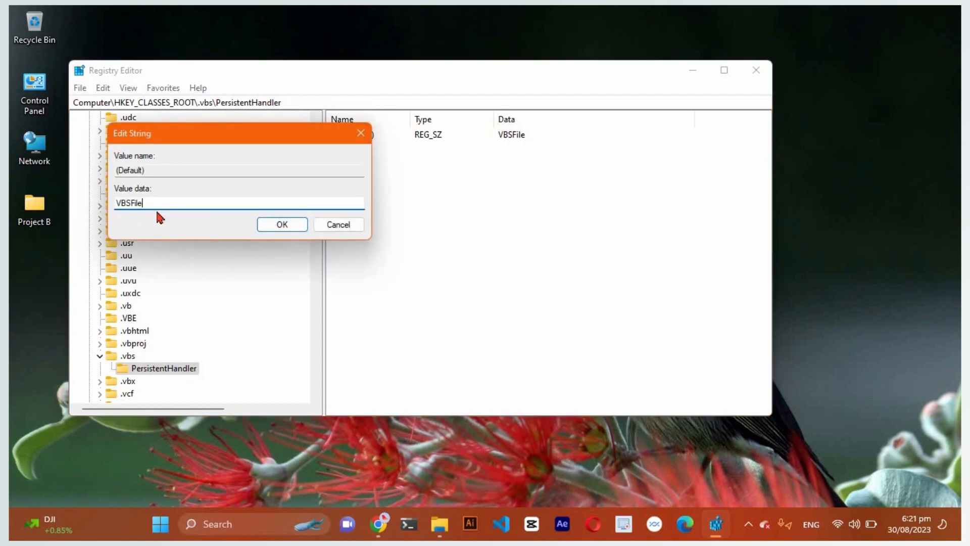
double_click(109, 203)
key(BackSpace)
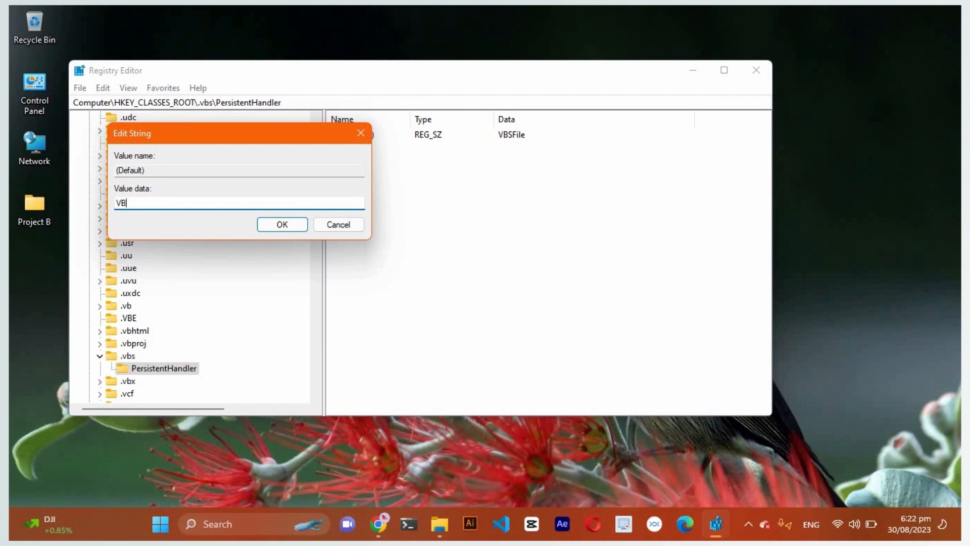
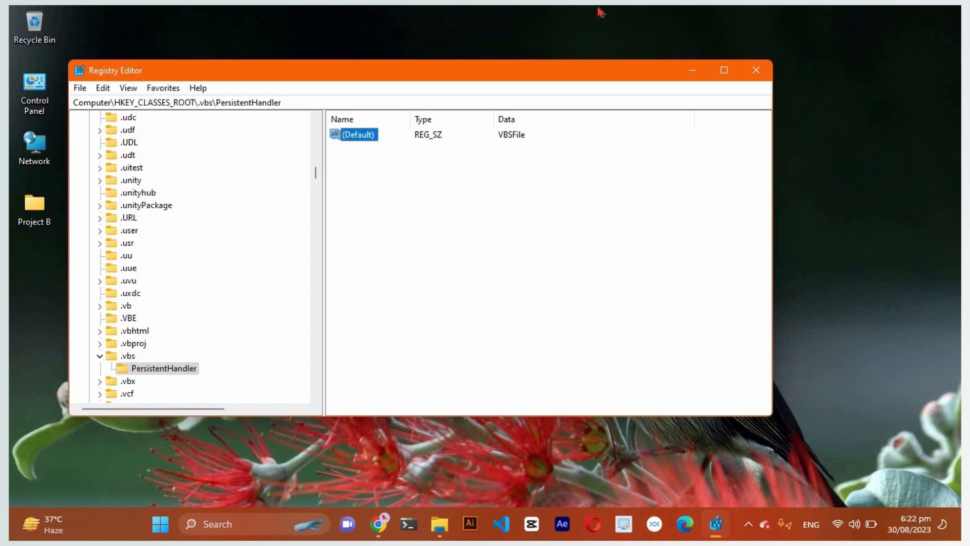
- Collapse HKEY_CLASSES_ROOT and expand the SOFTWARE key under HKEY_LOCAL_MACHINE
scroll(222, 301, up, 2)
scroll(280, 216, up, 3)
drag(317, 184, 317, 124)
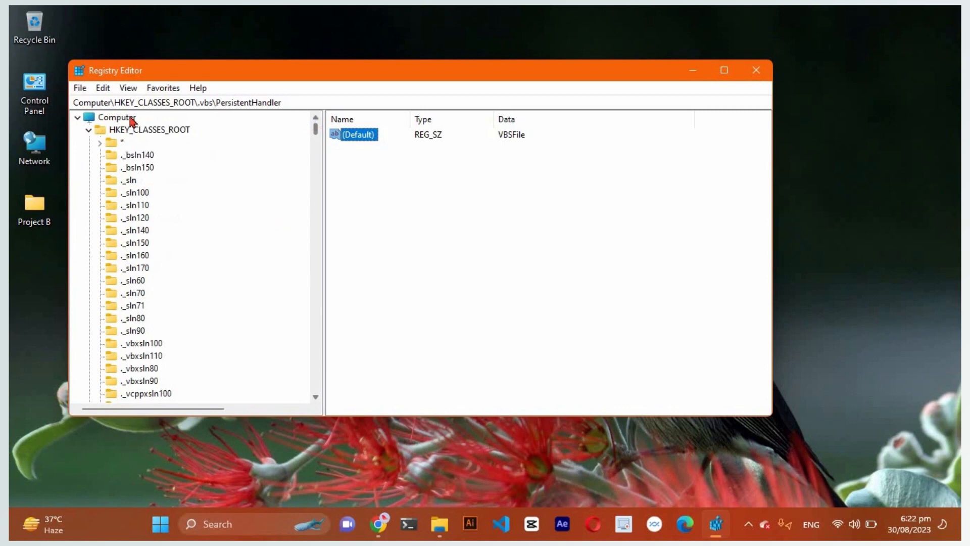
click(90, 131)
double_click(146, 156)
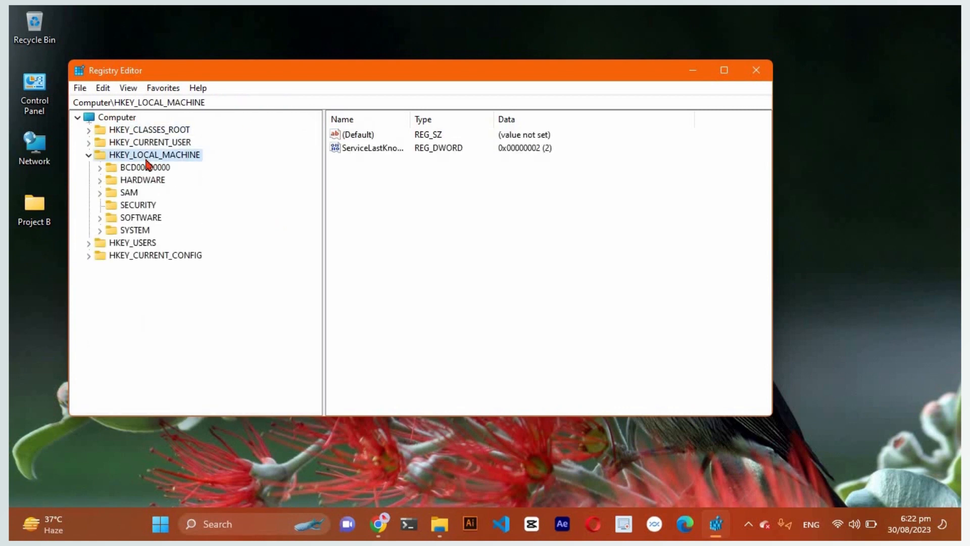
double_click(156, 218)
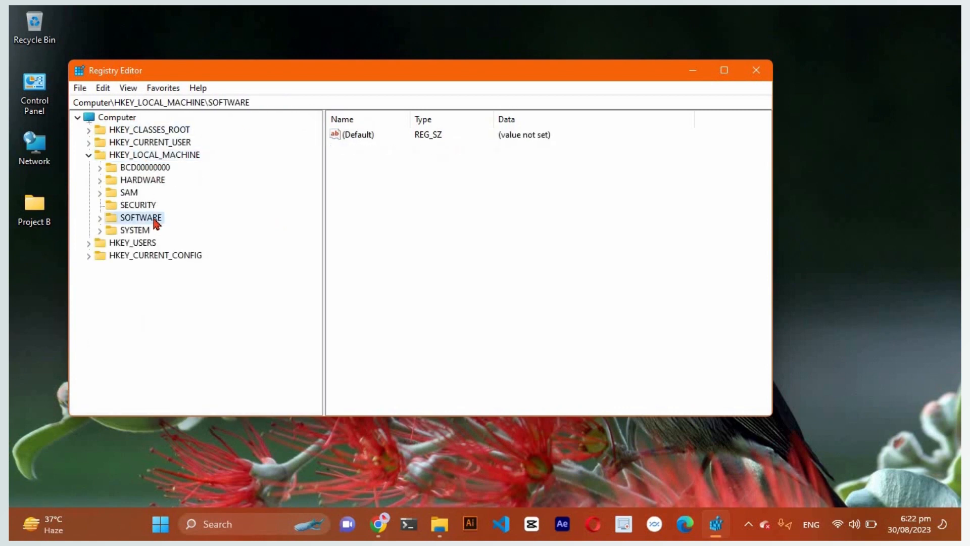
- Expand Microsoft\Windows NT\CurrentVersion within the HKEY_LOCAL_MACHINE SOFTWARE key
scroll(196, 251, down, 3)
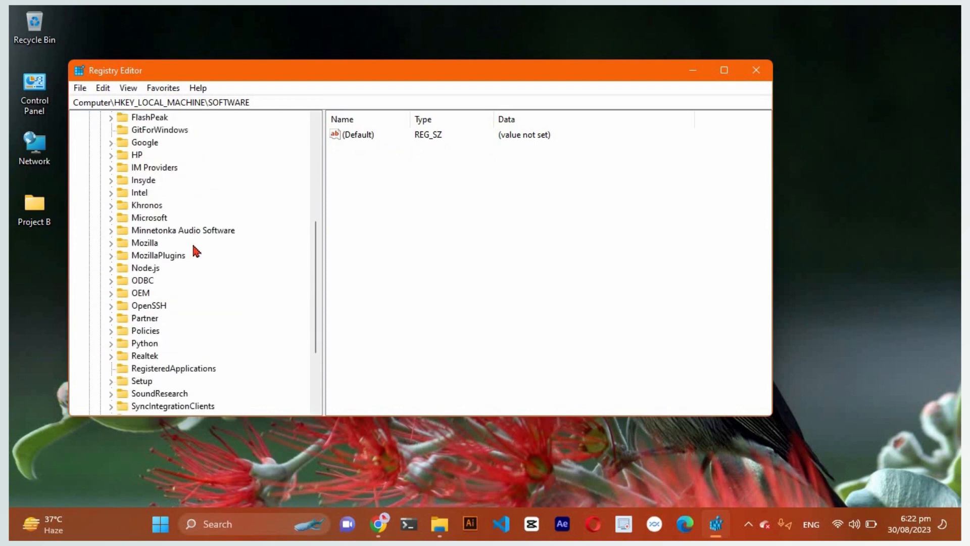
scroll(202, 305, down, 3)
scroll(203, 304, up, 3)
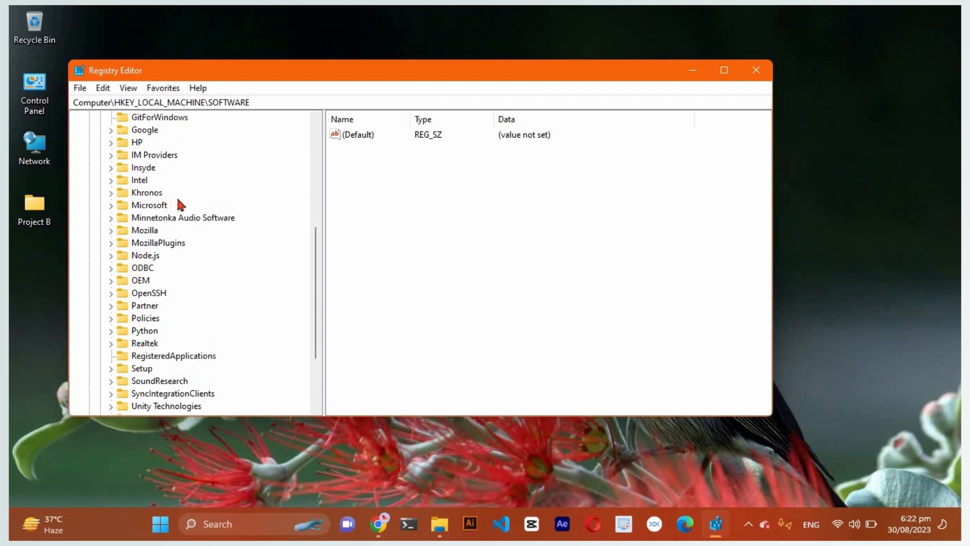
double_click(149, 205)
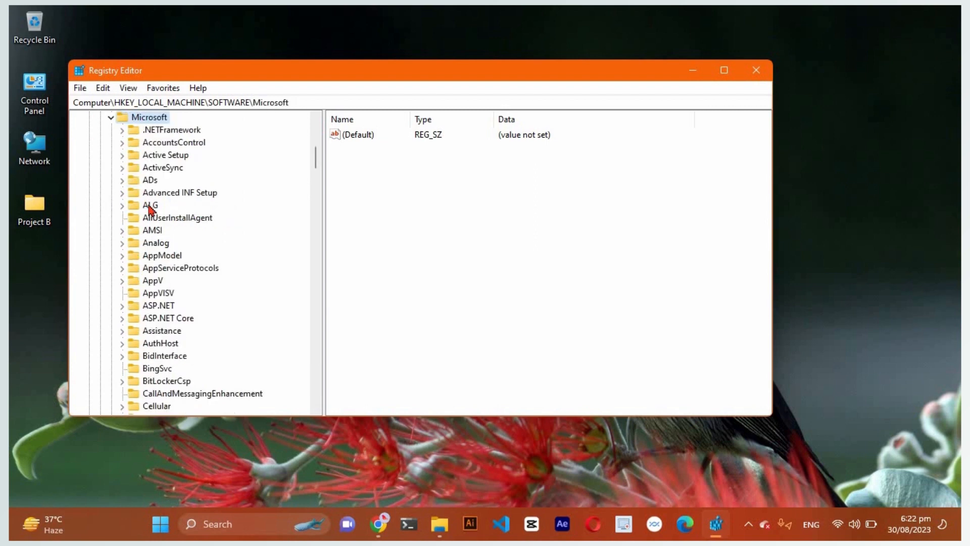
scroll(246, 291, down, 1)
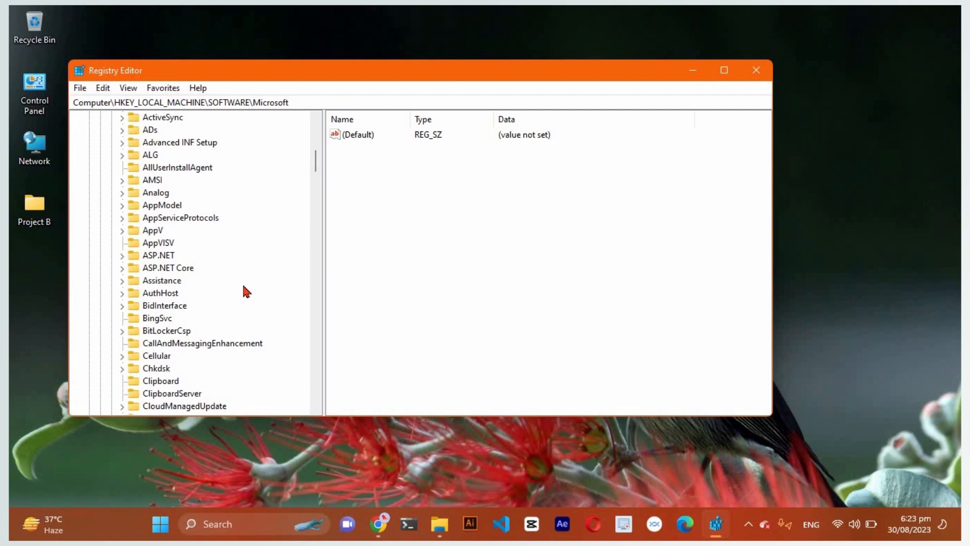
scroll(246, 292, down, 20)
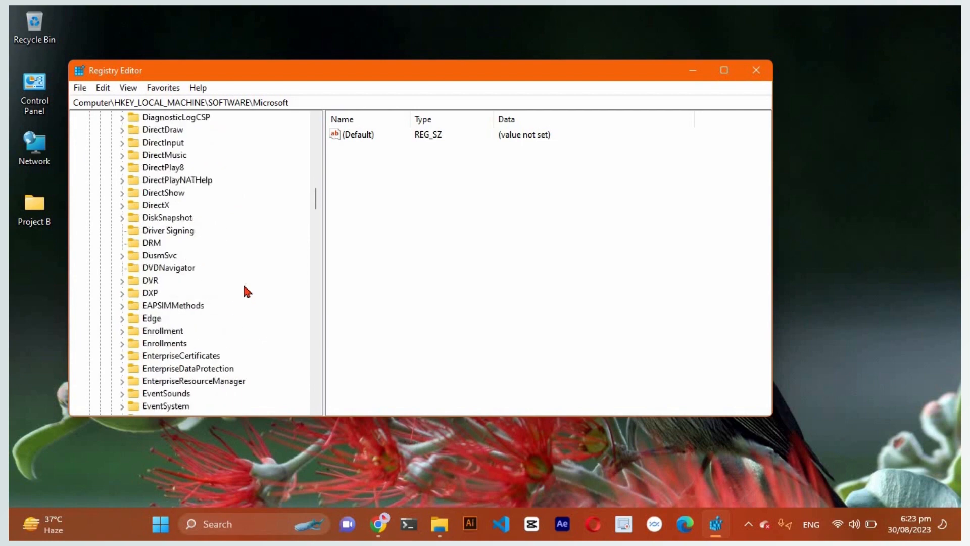
scroll(245, 291, down, 20)
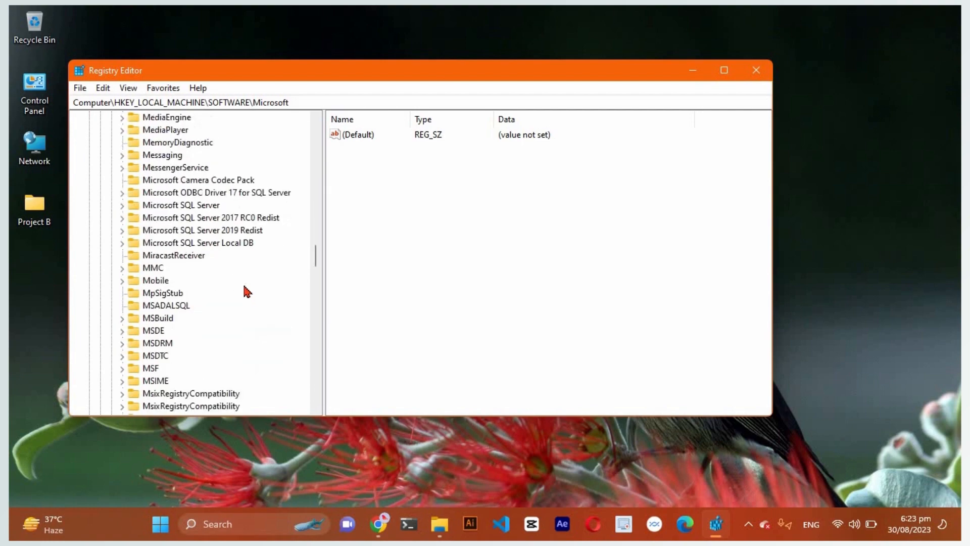
scroll(246, 292, down, 20)
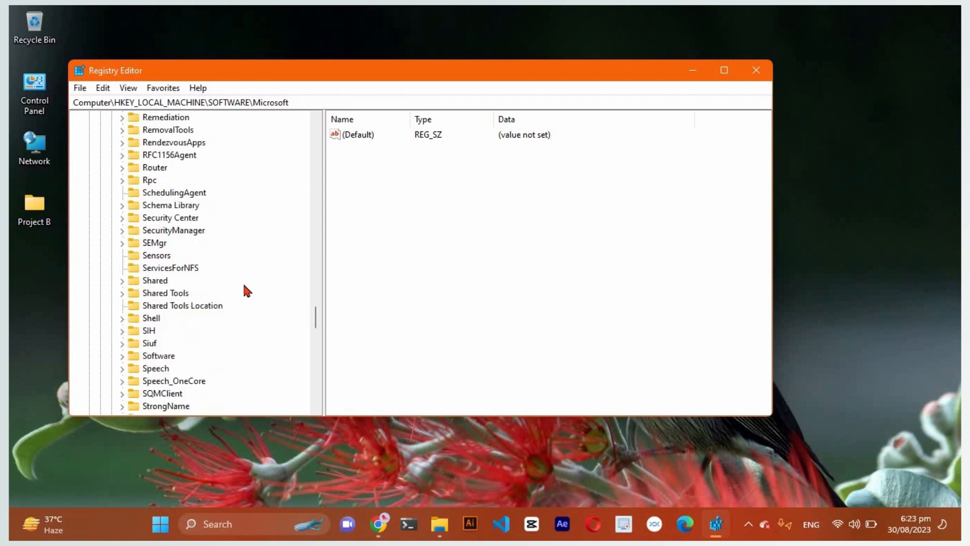
scroll(246, 292, down, 10)
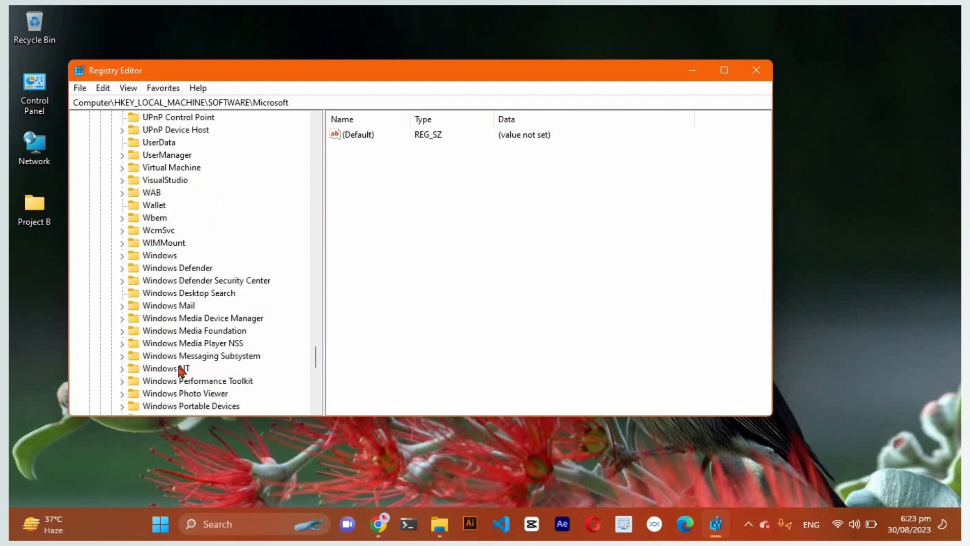
click(181, 369)
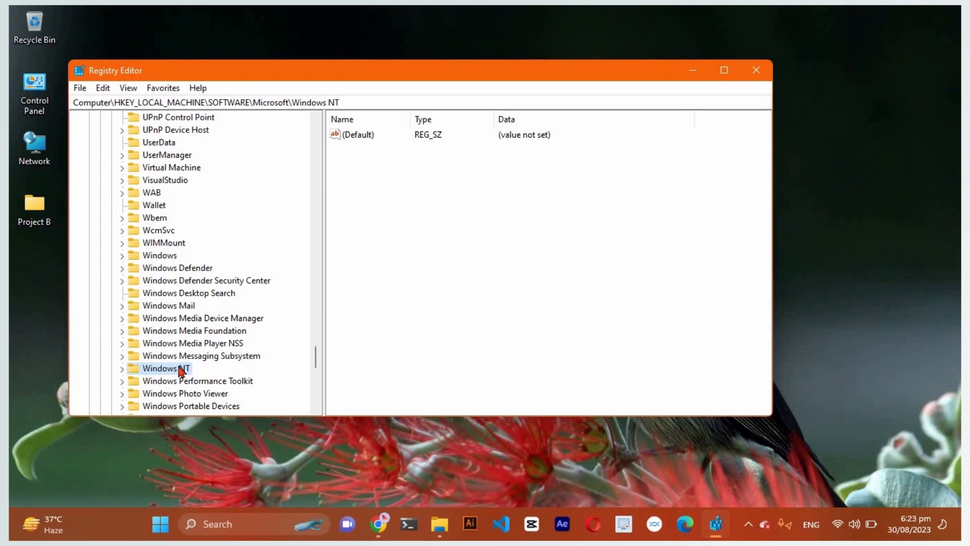
double_click(181, 368)
double_click(184, 381)
- Open and expand the Winlogon subkey of CurrentVersion
scroll(207, 263, down, 3)
scroll(208, 292, down, 7)
scroll(206, 293, down, 15)
scroll(204, 294, down, 2)
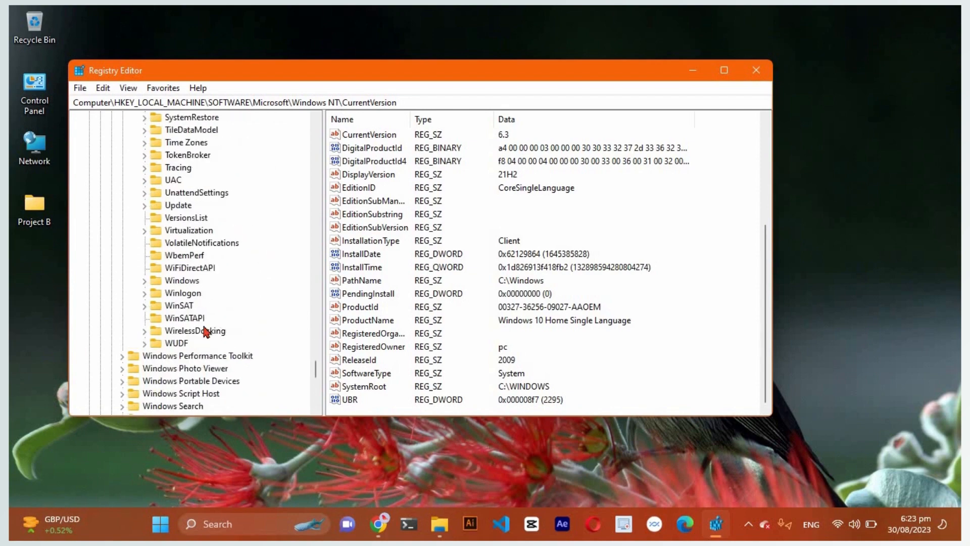
click(183, 295)
double_click(185, 294)
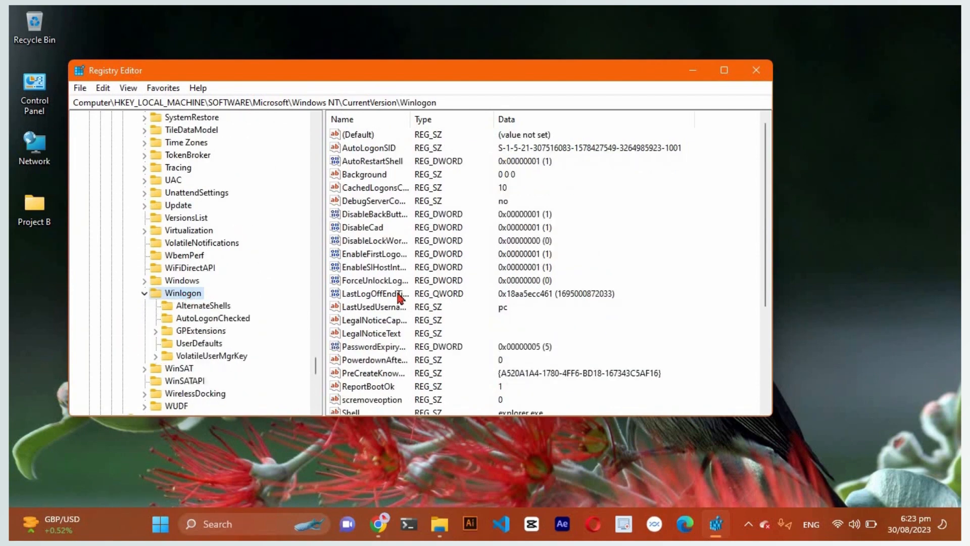
- Delete the WinStationsDisa... string value listed after Userinit in the Winlogon key
scroll(418, 298, down, 4)
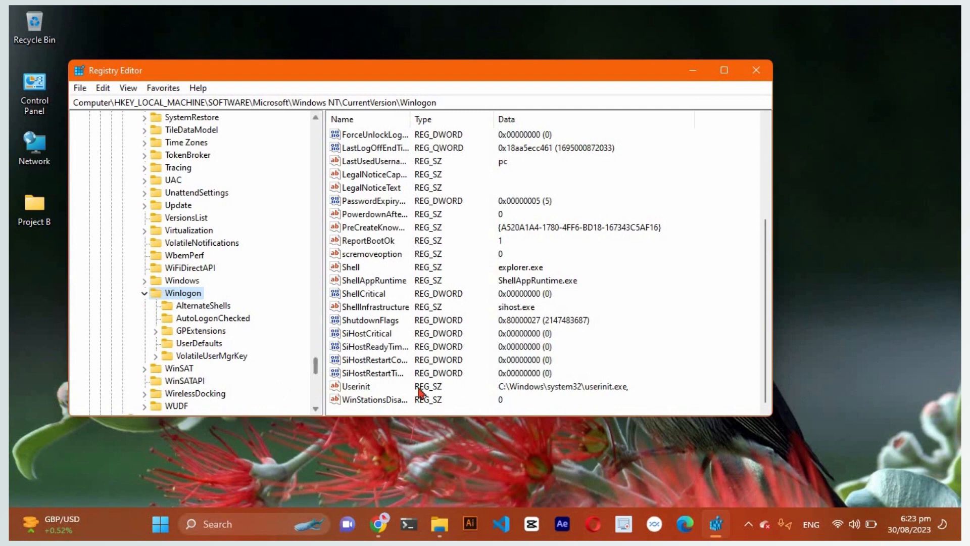
click(384, 401)
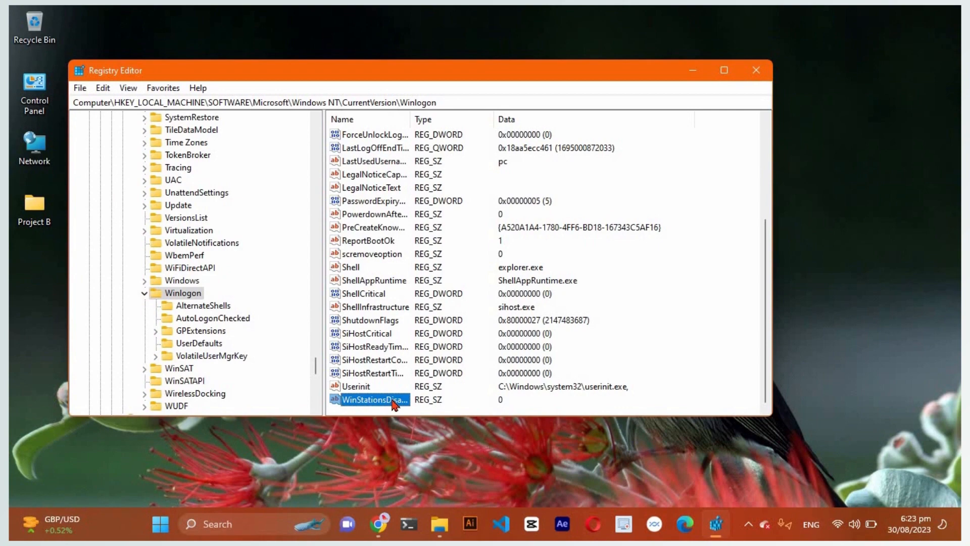
right_click(394, 402)
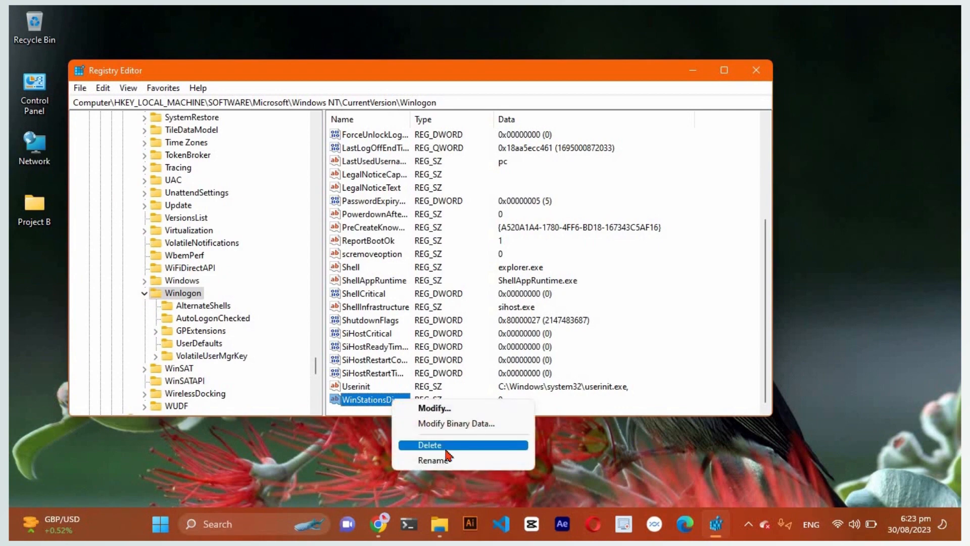
click(431, 445)
click(578, 264)
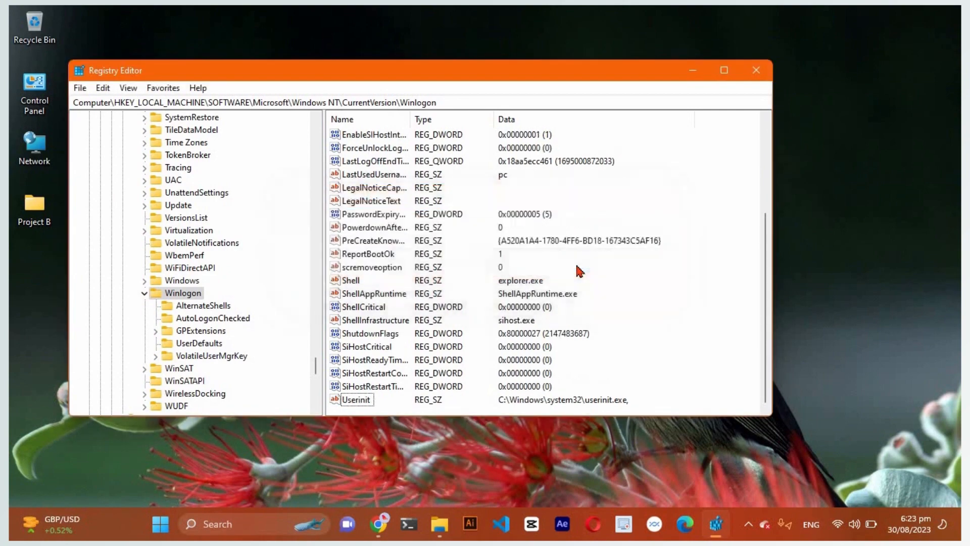
- Collapse the HKEY_LOCAL_MACHINE branch and close the Registry Editor
scroll(93, 160, up, 15)
click(91, 157)
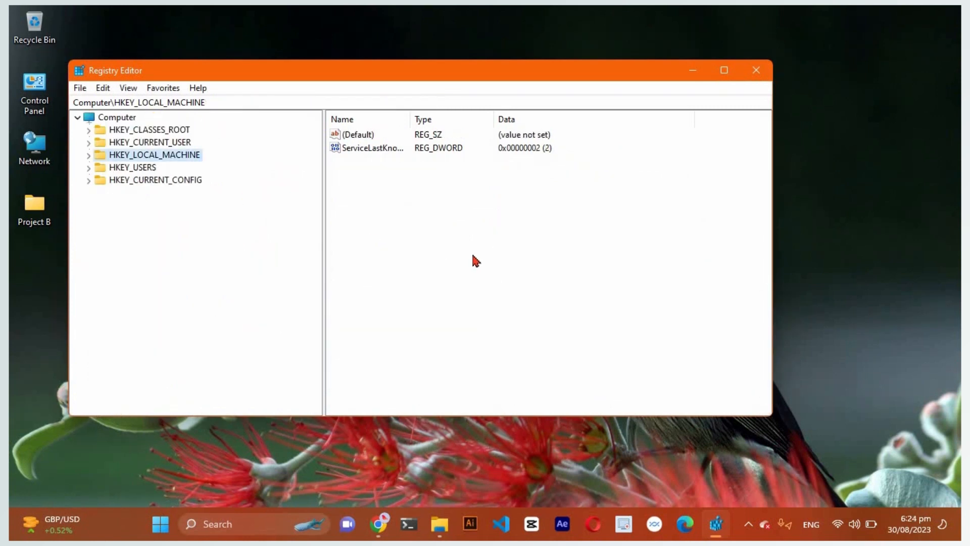
click(757, 71)
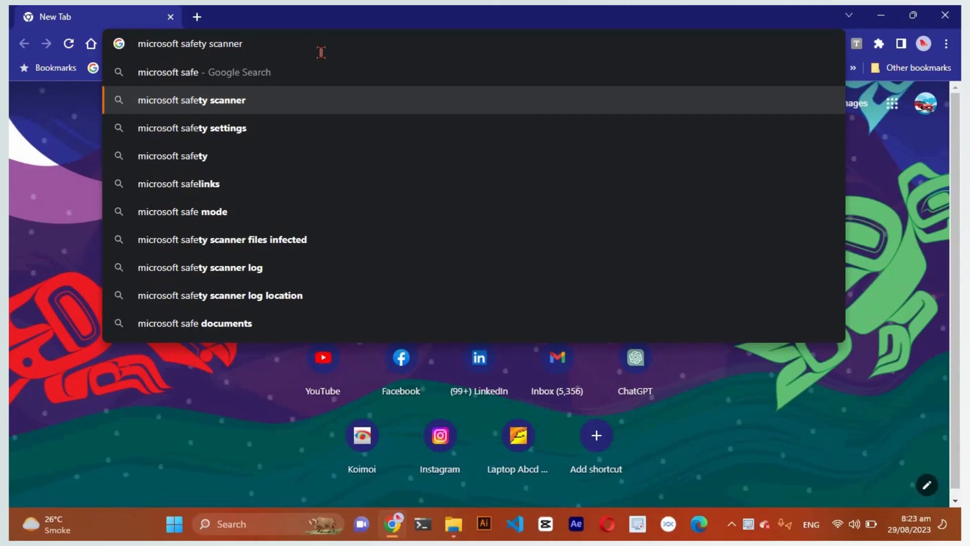
- Switch to Chrome and search Google for "microsoft safety scanner"
key(Return)
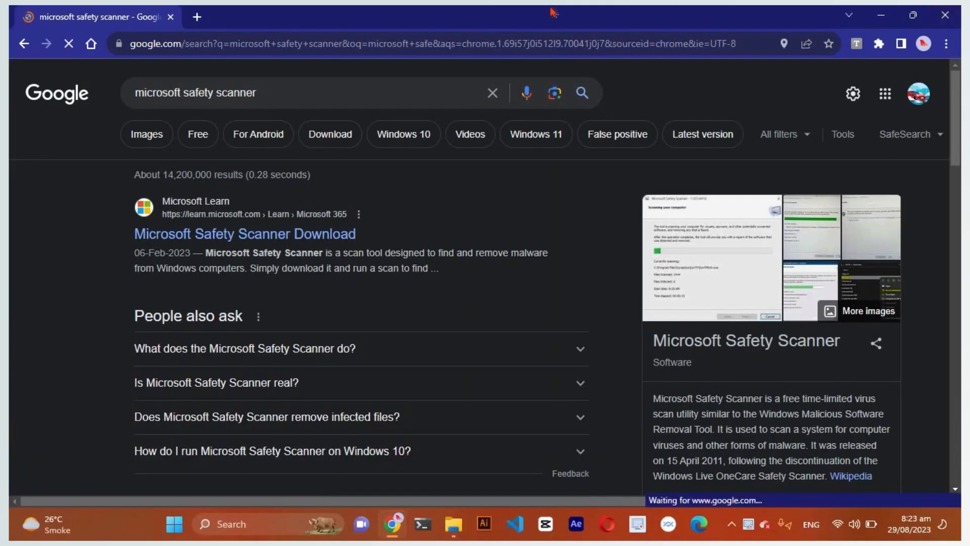
- Open the Microsoft Safety Scanner Download result from Microsoft Learn in a new tab and switch to it
middle_click(295, 237)
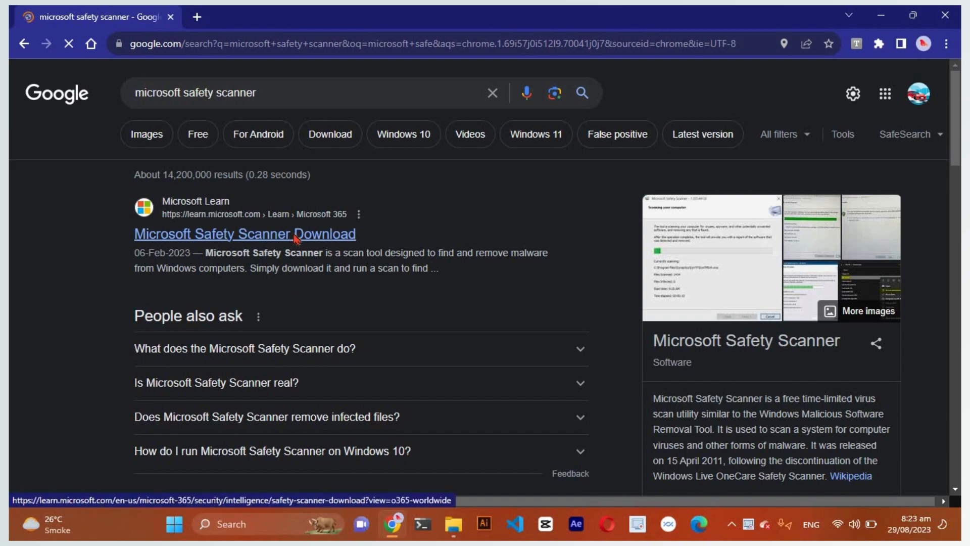
click(266, 15)
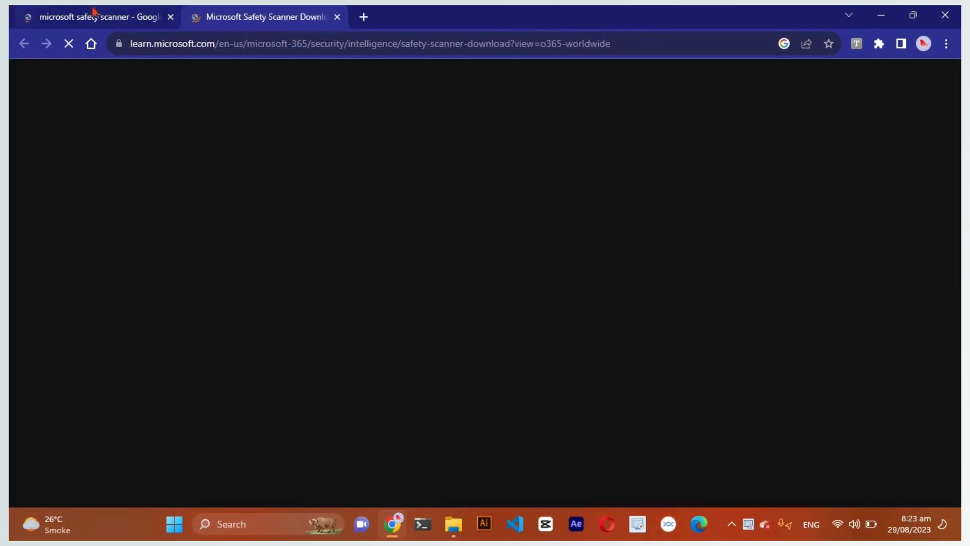
click(91, 16)
click(282, 20)
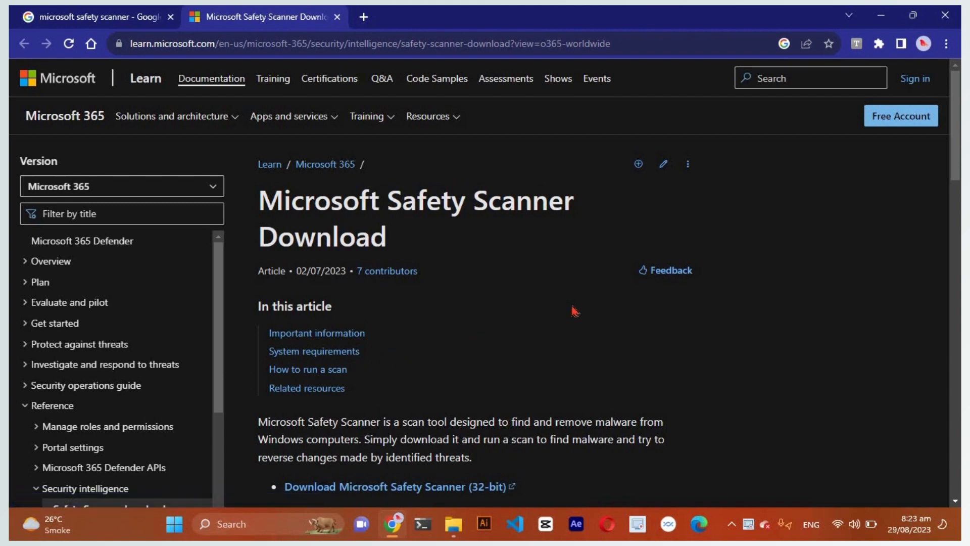
- Download the 64-bit version of Microsoft Safety Scanner from the article
scroll(574, 311, down, 5)
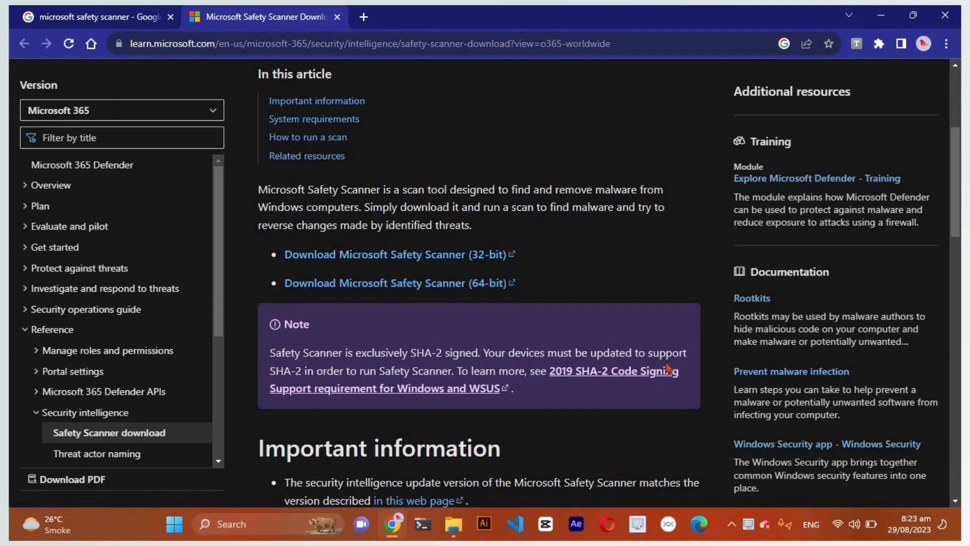
scroll(474, 282, up, 2)
scroll(445, 282, up, 3)
scroll(454, 308, down, 4)
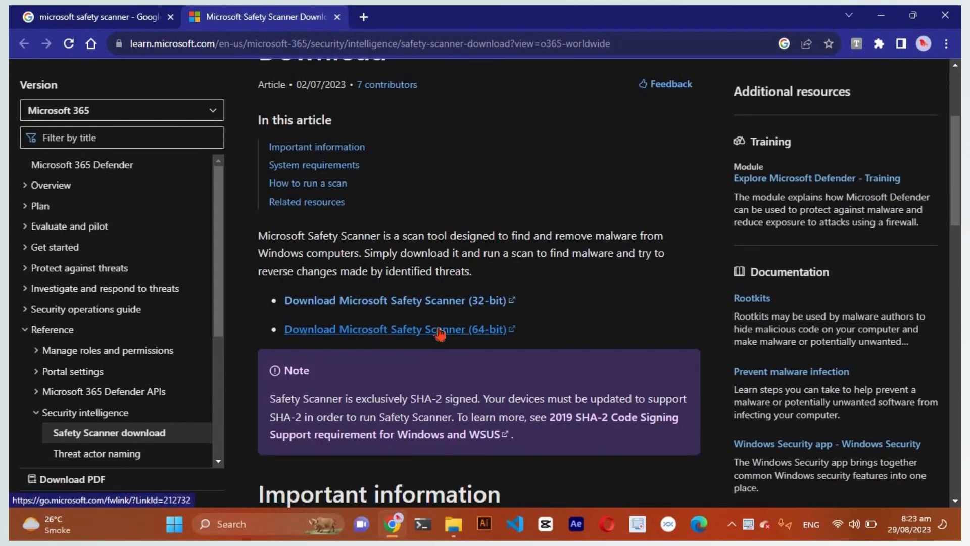
click(440, 334)
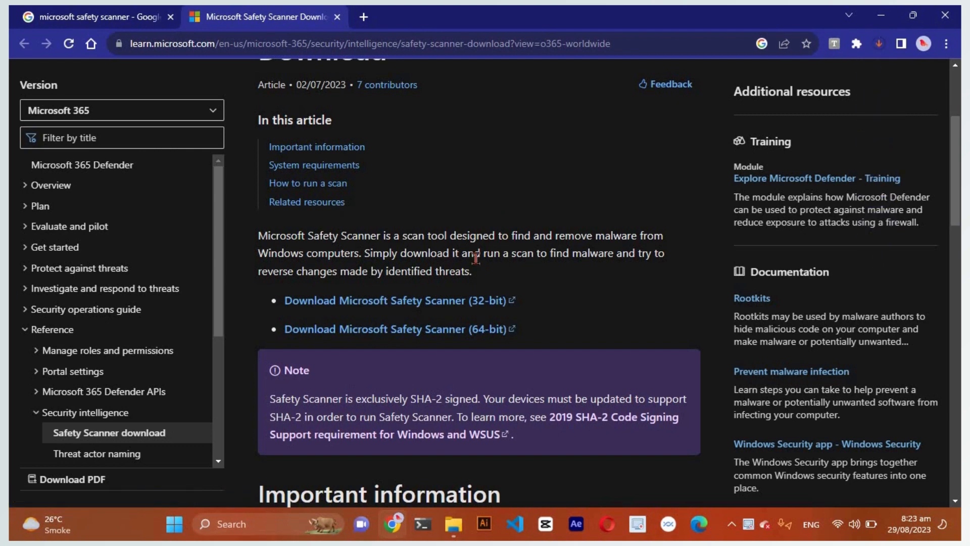
- Open the browser's download list to check the progress of MSERT.exe
key(ctrl+j)
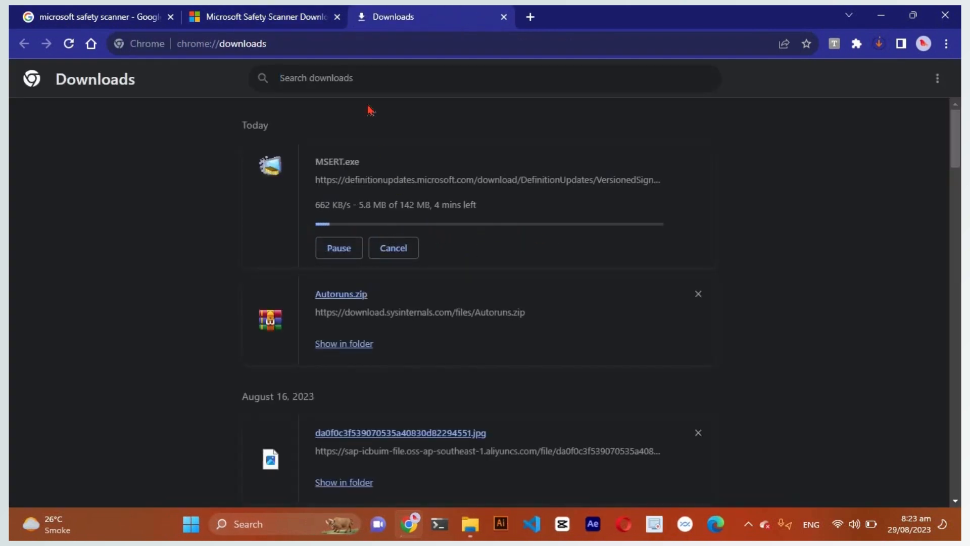
click(273, 14)
click(379, 12)
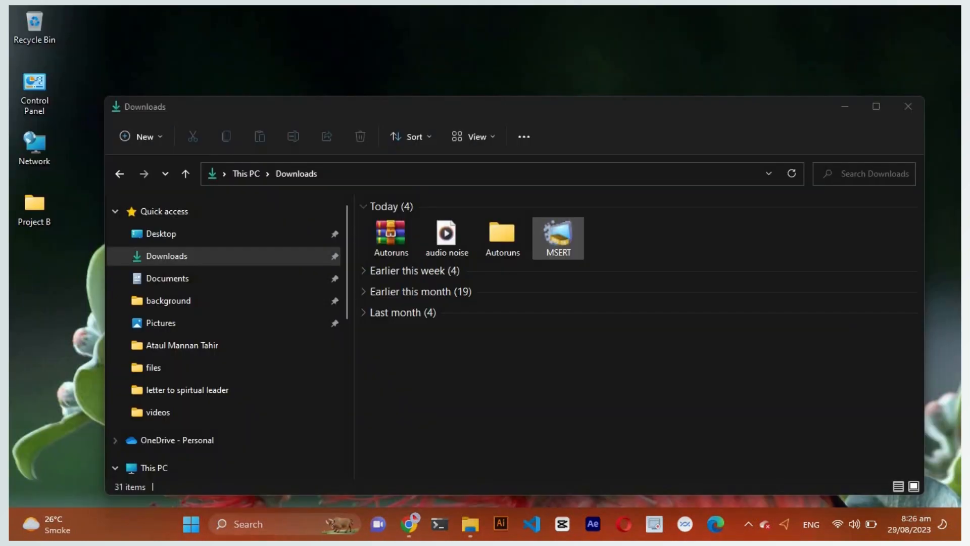
- Launch MSERT from the Downloads folder and accept its license terms to reach the scan type choice
right_click(560, 235)
click(617, 279)
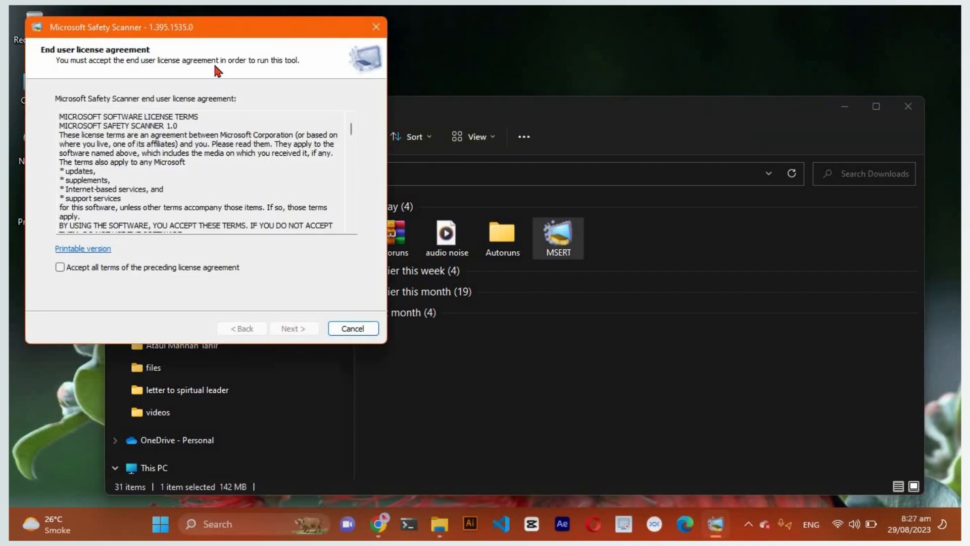
drag(216, 30, 494, 96)
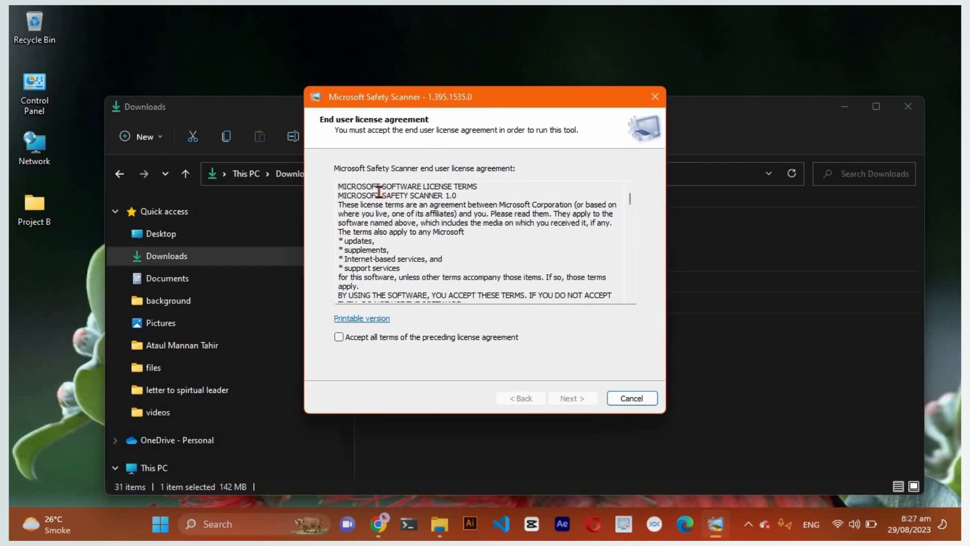
click(338, 337)
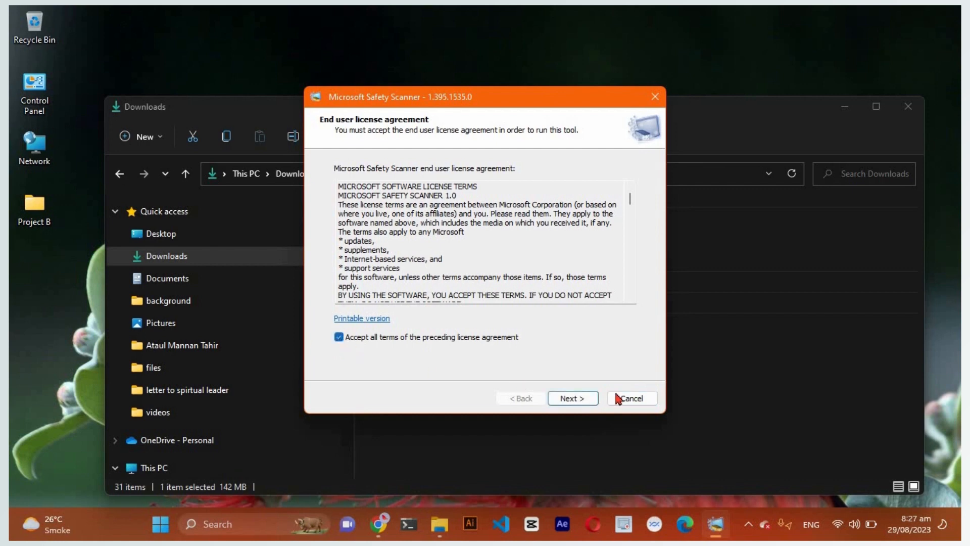
click(568, 398)
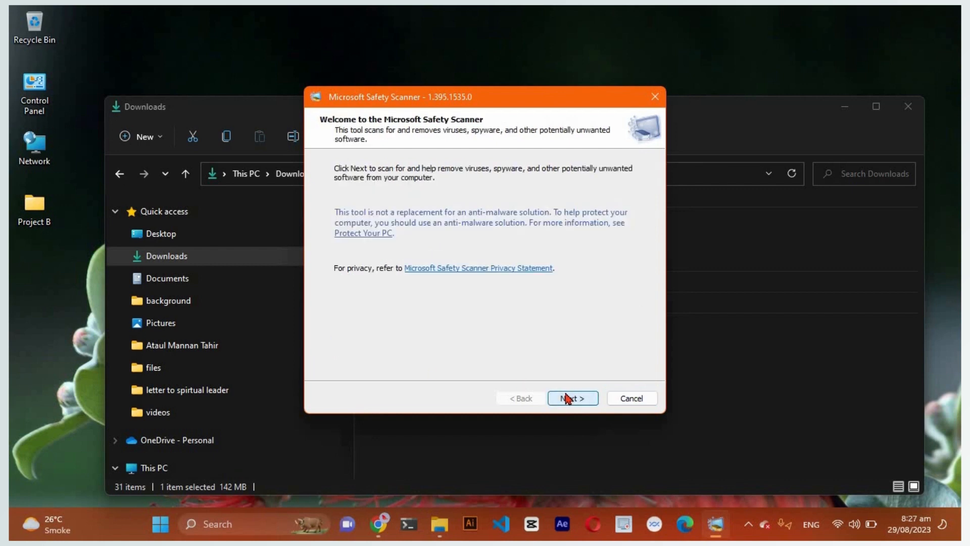
click(567, 399)
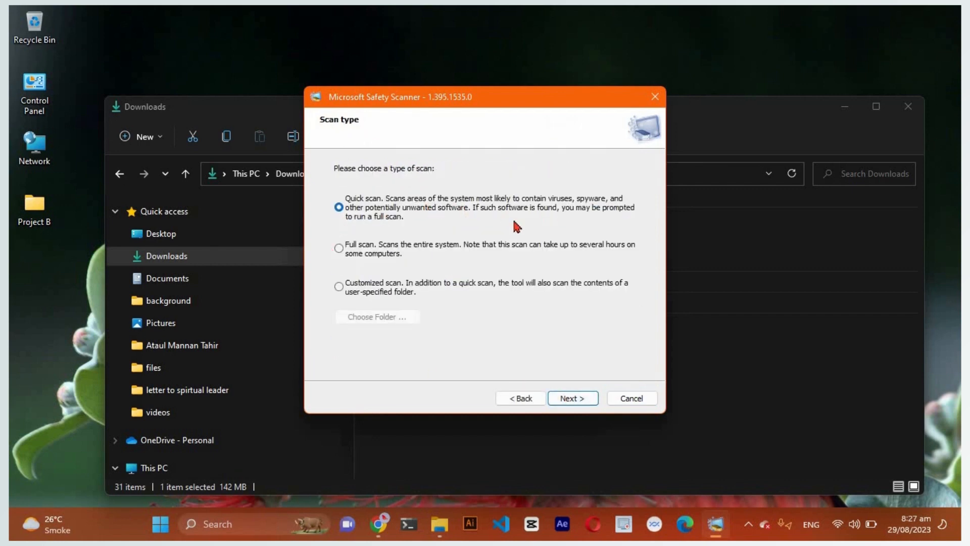
- Run a Quick scan with Microsoft Safety Scanner and finish the wizard at the scan results
click(345, 249)
click(339, 286)
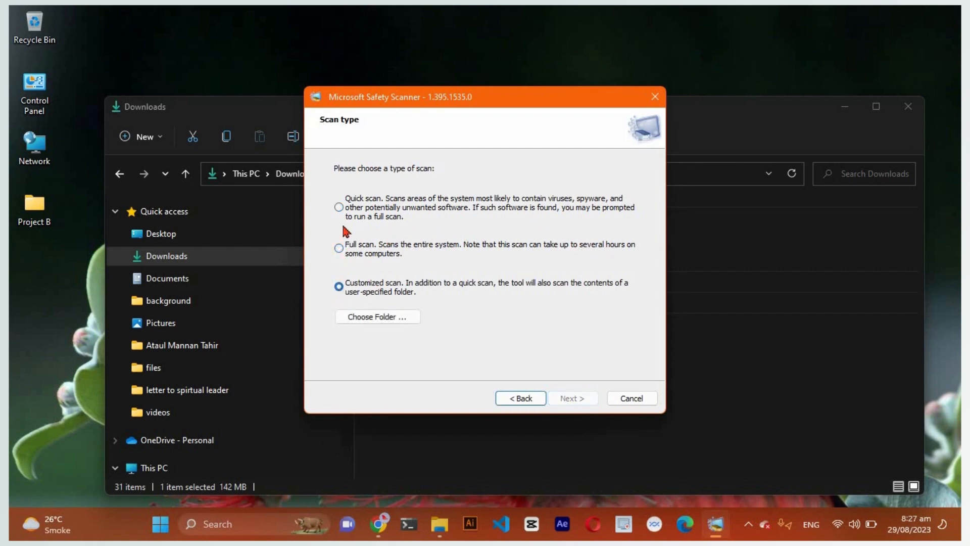
click(339, 207)
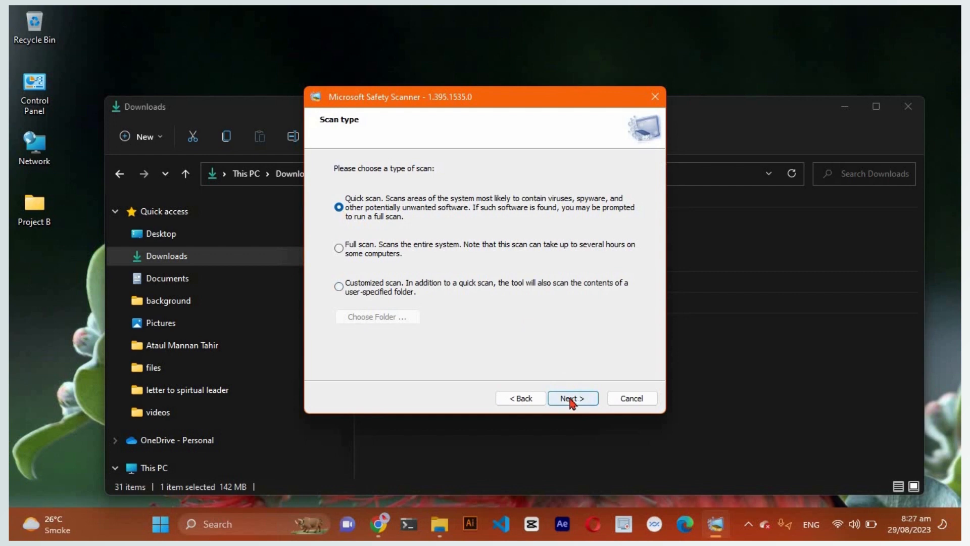
click(572, 401)
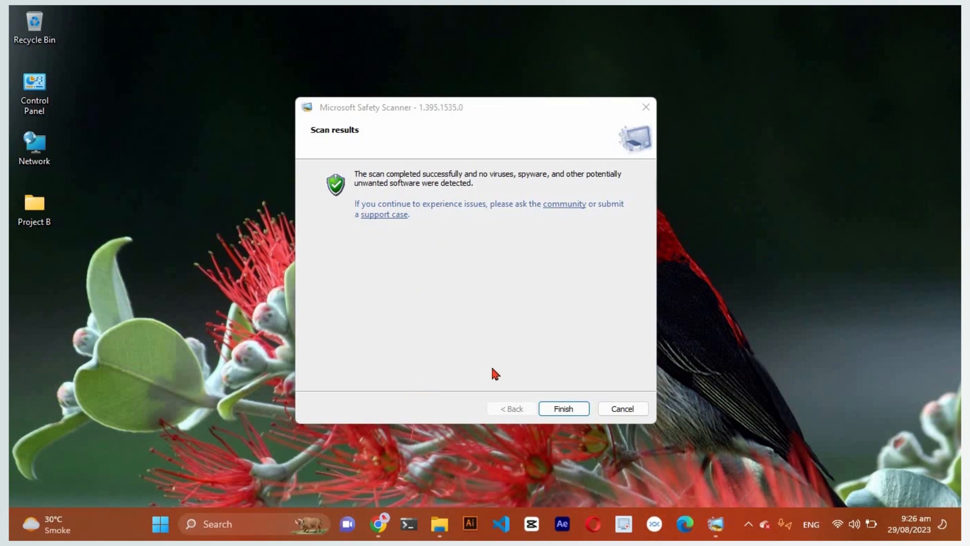
click(563, 409)
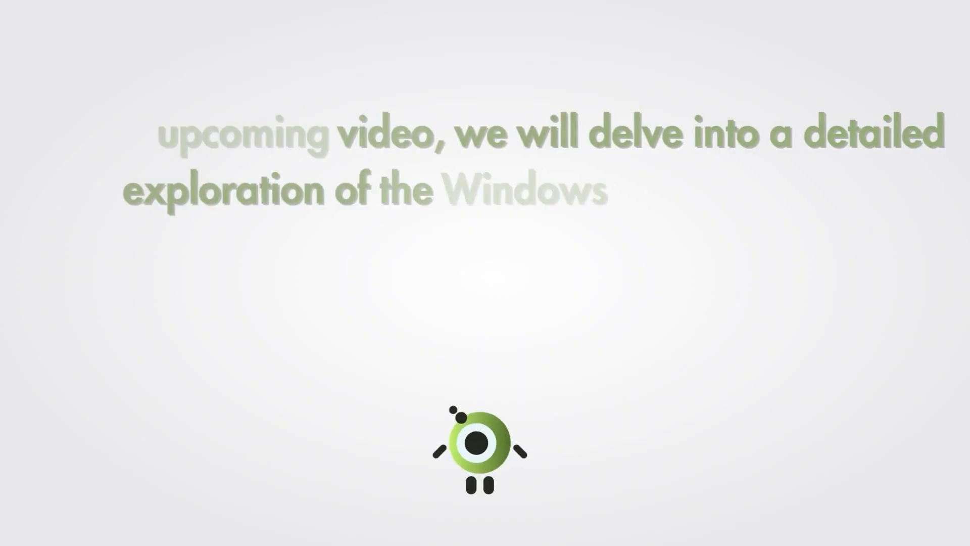